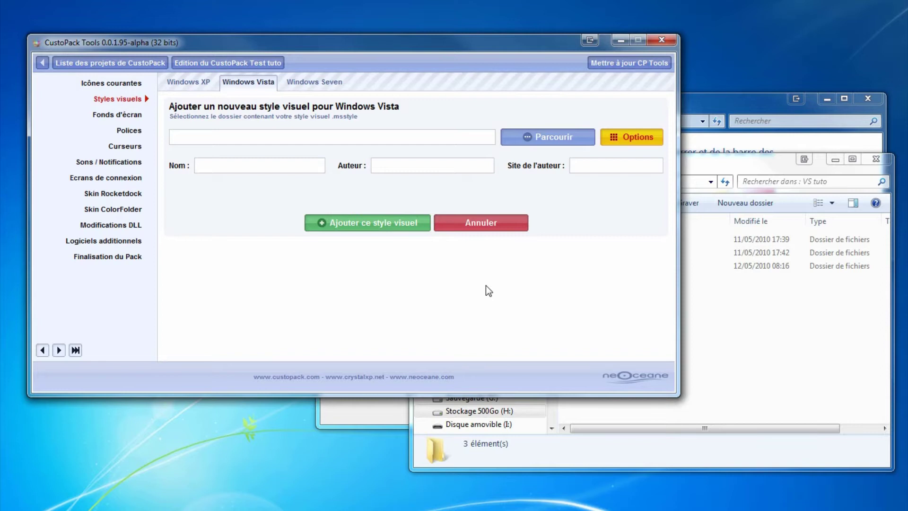
# - Display the form for adding a new visual style for Windows Seven
pyautogui.click(329, 88)
pyautogui.click(263, 87)
pyautogui.click(302, 86)
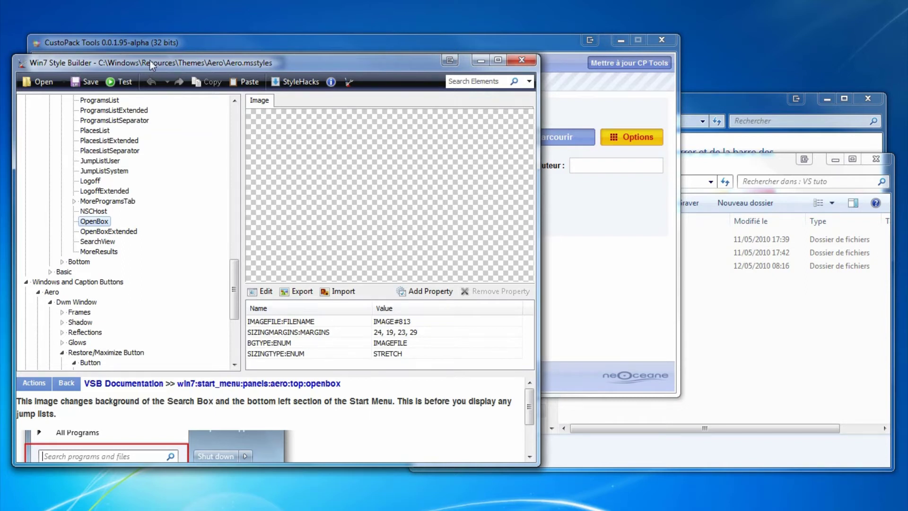
# - In Win7 Style Builder, examine the Start menu's NSCHost, OpenBox and OpenBoxExtended elements, then dismiss the browser window covering them
pyautogui.moveTo(135, 60); pyautogui.dragTo(173, 73)
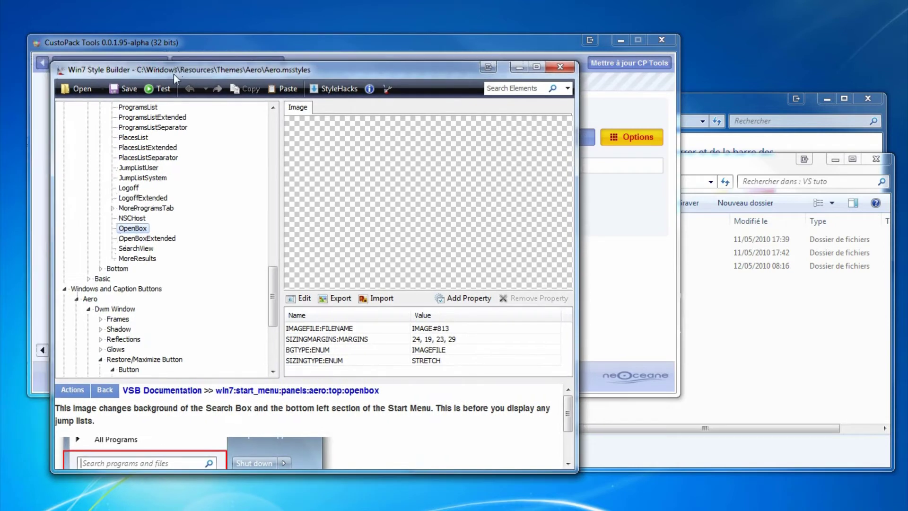
pyautogui.click(134, 218)
pyautogui.click(135, 228)
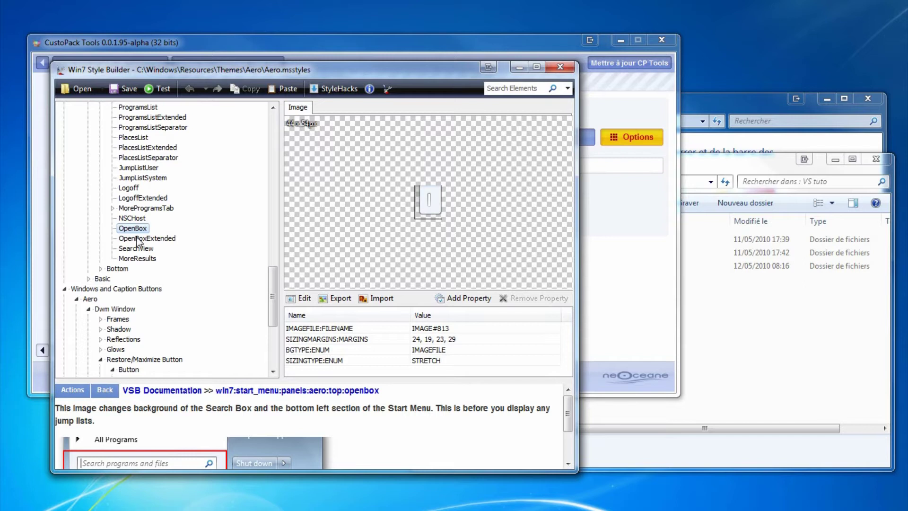
pyautogui.click(137, 239)
pyautogui.click(136, 229)
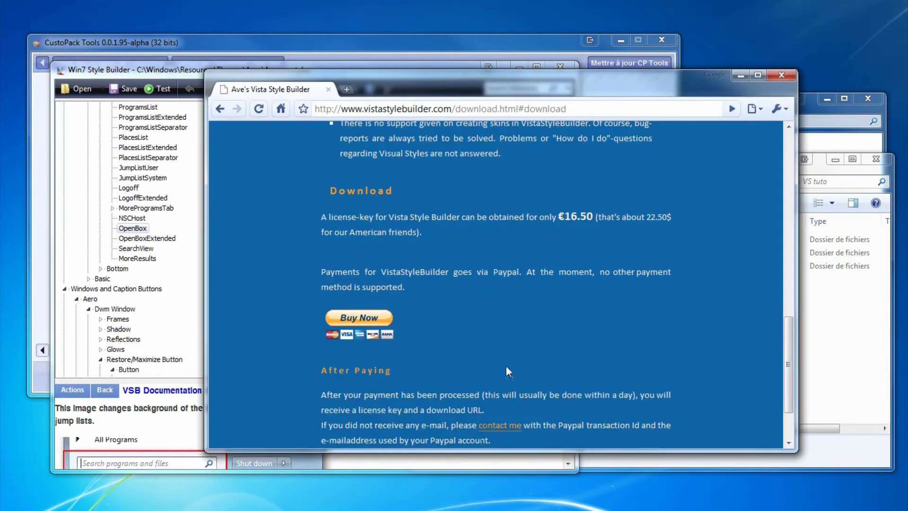
pyautogui.click(739, 74)
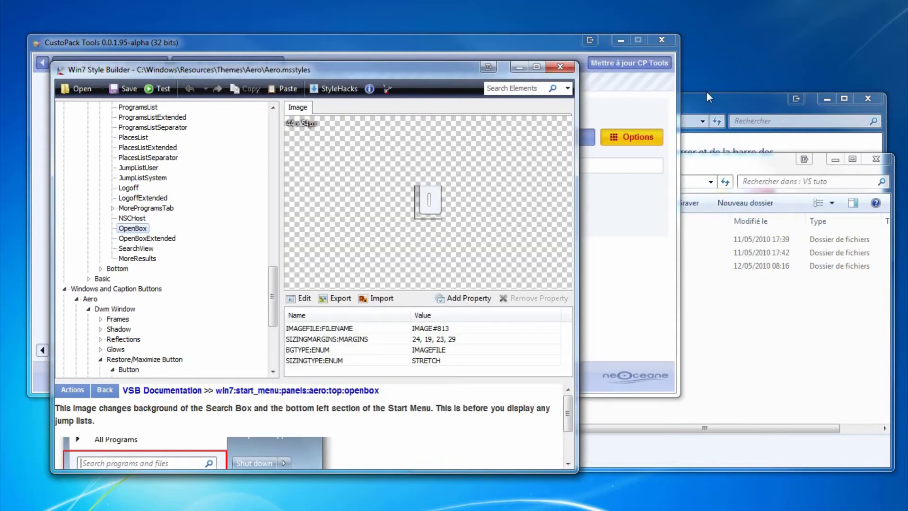
# - Compare the Start menu elements from OpenBoxExtended up to LogoffExtended, and return to CustoPack Tools
pyautogui.click(134, 218)
pyautogui.click(138, 229)
pyautogui.click(142, 239)
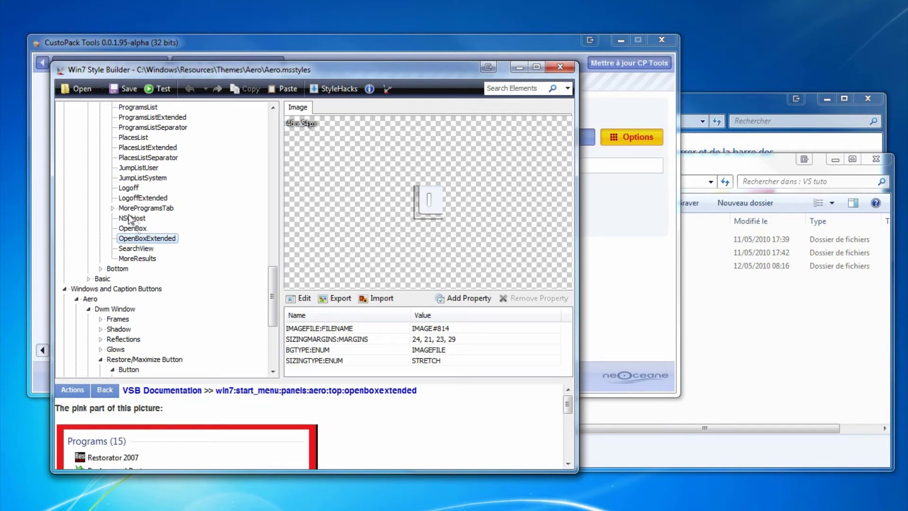
pyautogui.click(131, 228)
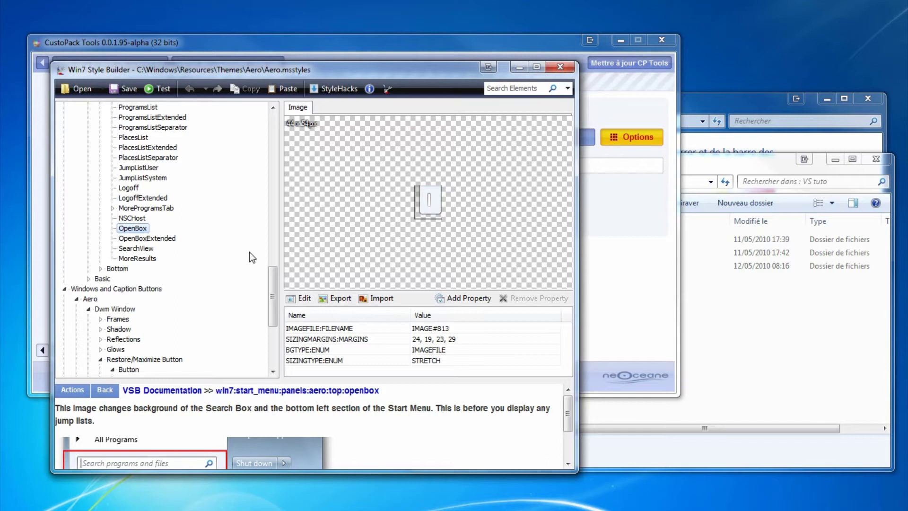
pyautogui.click(136, 220)
pyautogui.click(138, 208)
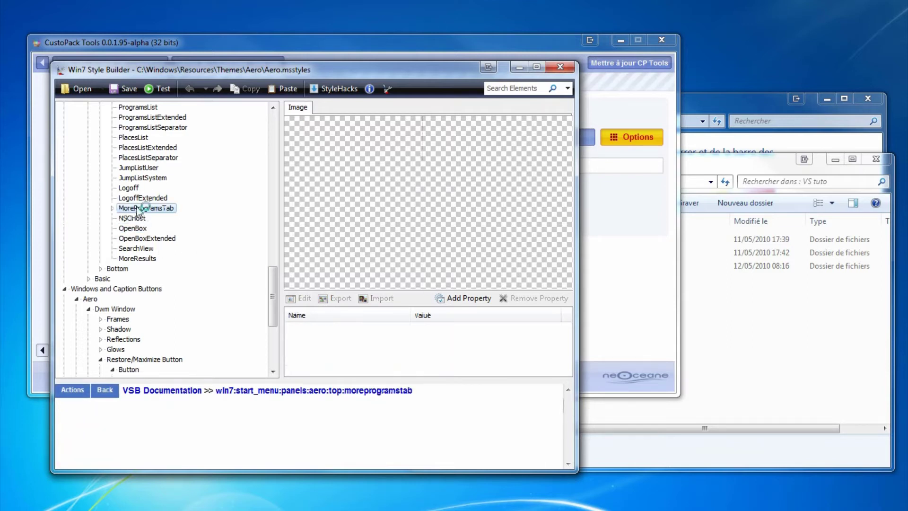
pyautogui.click(137, 197)
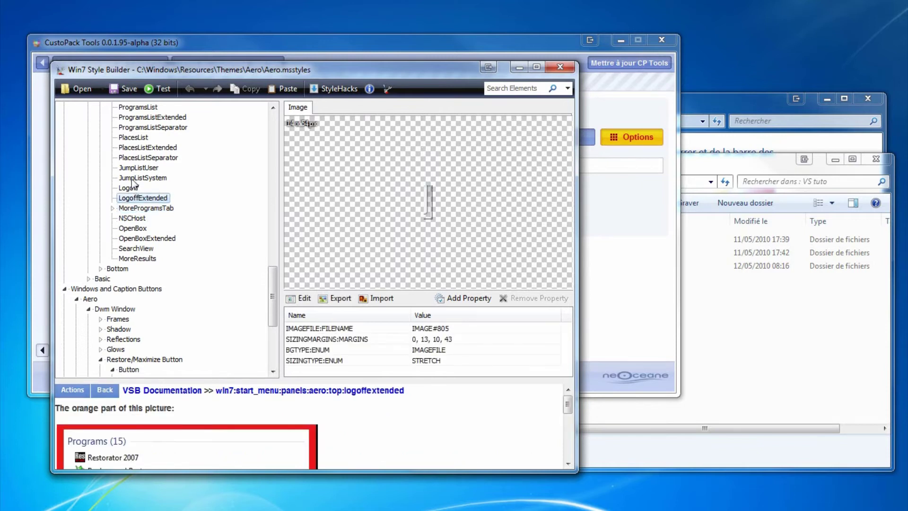
pyautogui.click(515, 67)
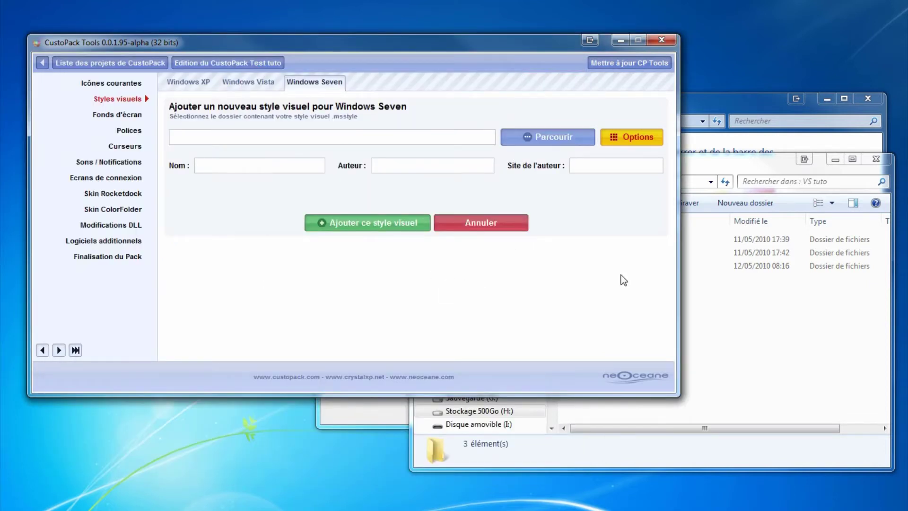
# - In Windows Explorer, inspect the Dark Soft Win 7 theme files down to the Dark Soft big icons Shell\NormalColor folder
pyautogui.click(726, 293)
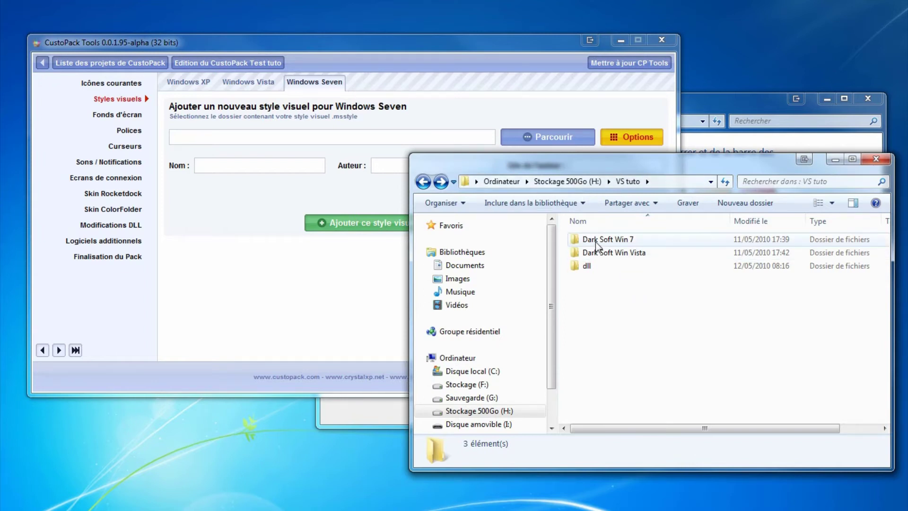
pyautogui.moveTo(594, 242)
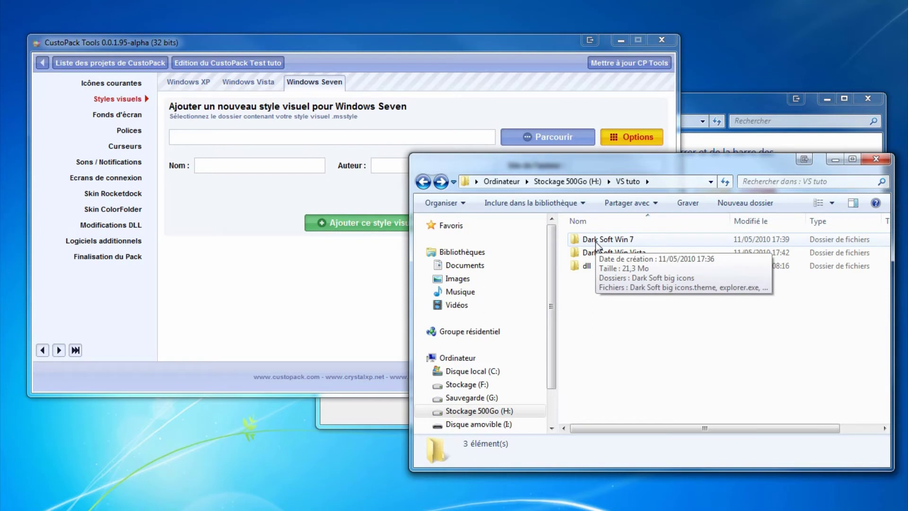
pyautogui.doubleClick(594, 242)
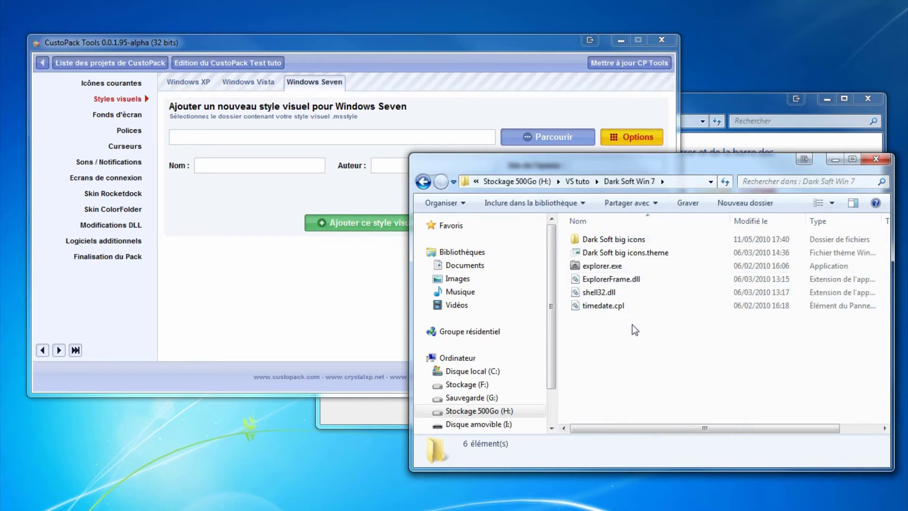
pyautogui.click(601, 242)
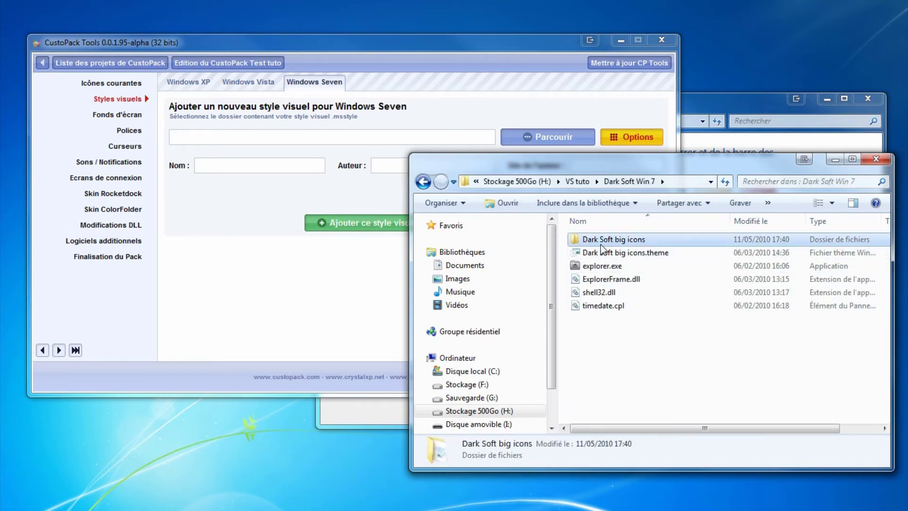
pyautogui.doubleClick(601, 242)
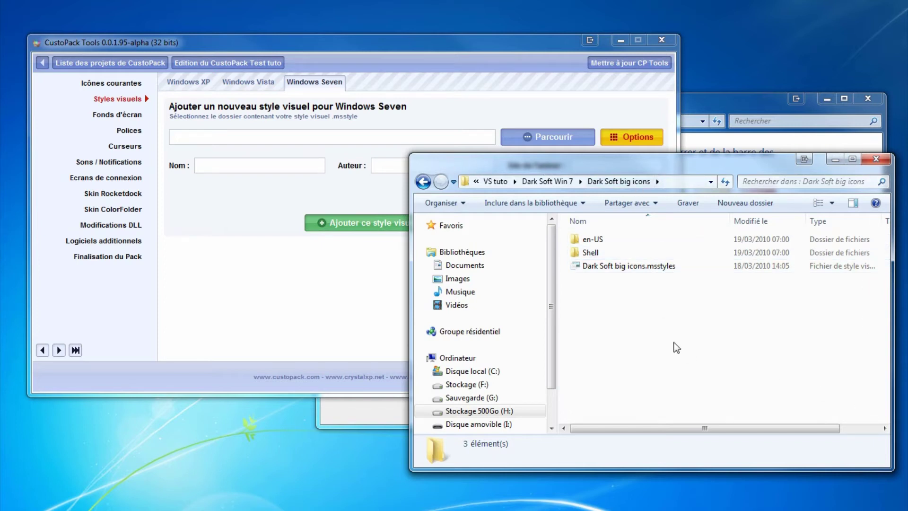
pyautogui.doubleClick(590, 253)
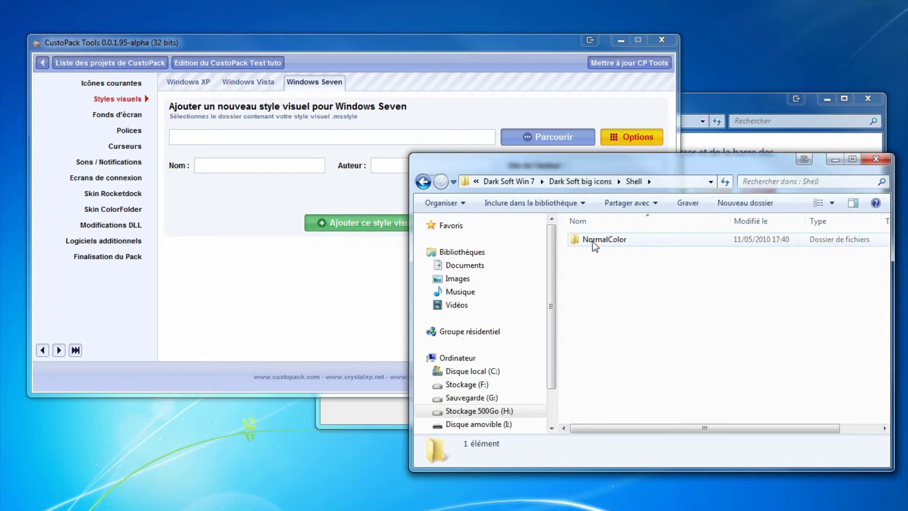
pyautogui.doubleClick(592, 241)
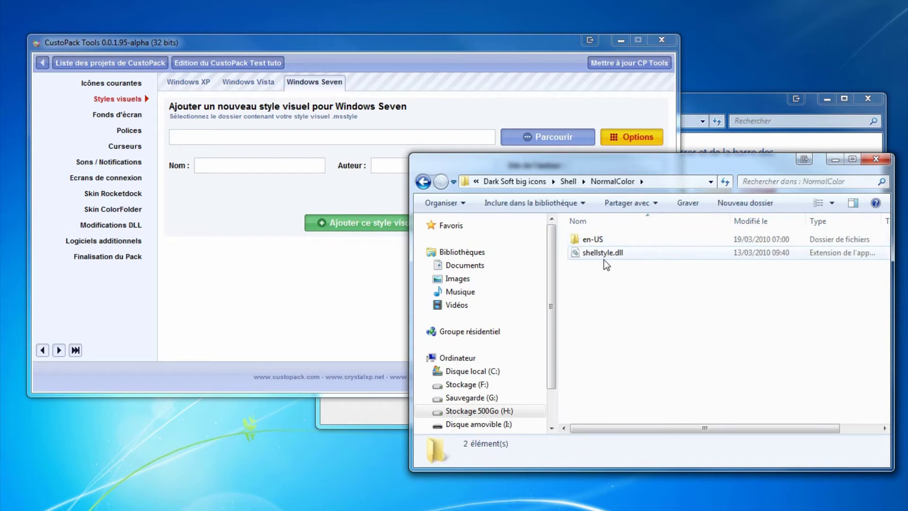
# - Go back to the Dark Soft Win 7 folder and supply its Dark Soft big icons folder as the visual style's source in CustoPack Tools
pyautogui.press('BackSpace')
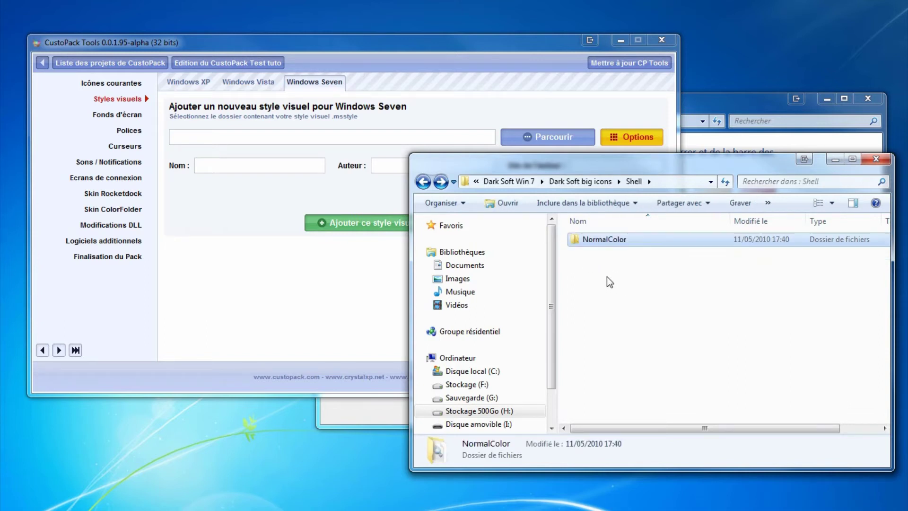
pyautogui.press('BackSpace')
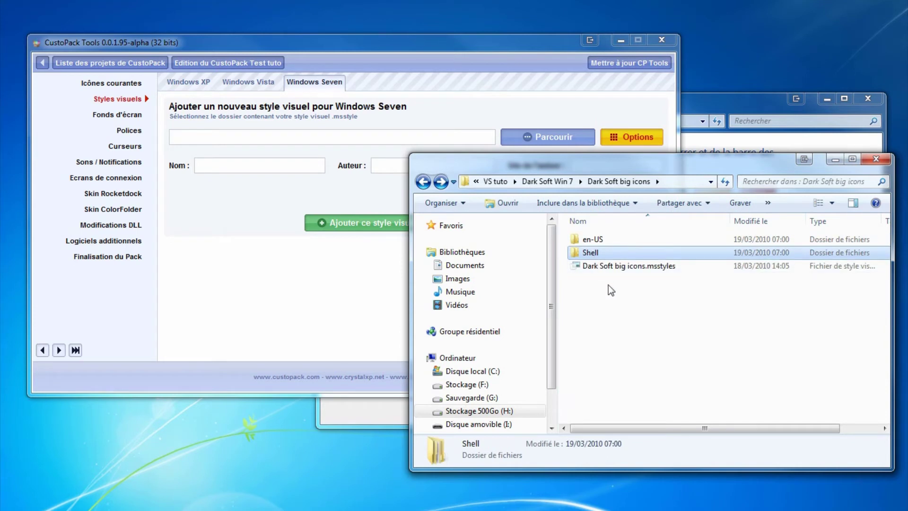
pyautogui.click(607, 284)
pyautogui.press('BackSpace')
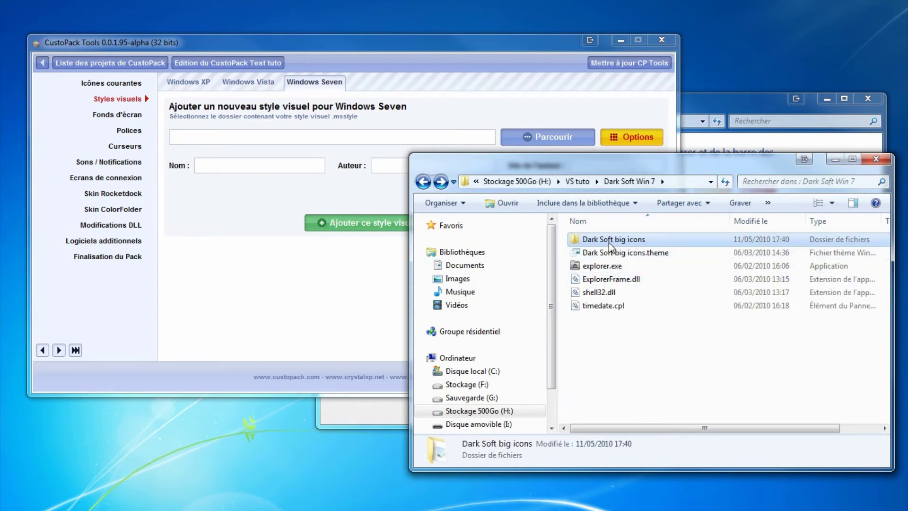
pyautogui.moveTo(603, 242); pyautogui.dragTo(361, 140)
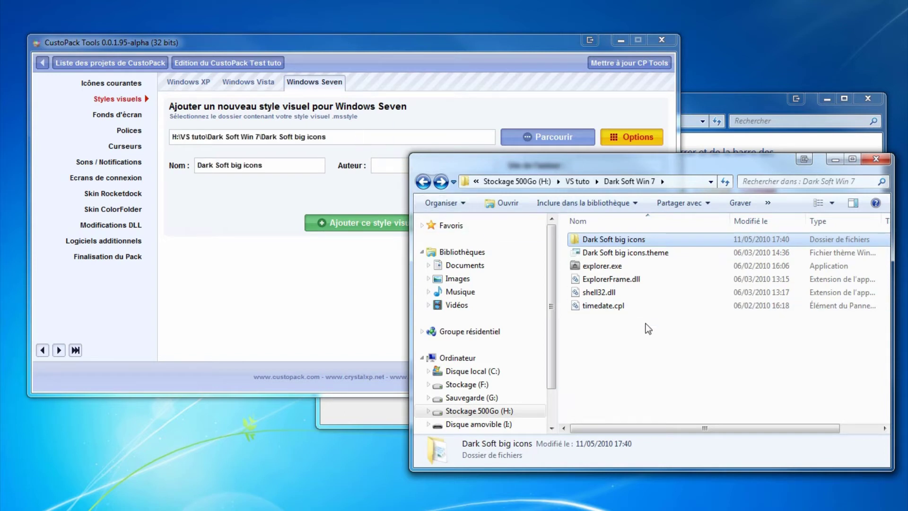
# - Open the advanced options of the Dark Soft big icons visual style in CustoPack Tools, showing the colour settings
pyautogui.click(359, 289)
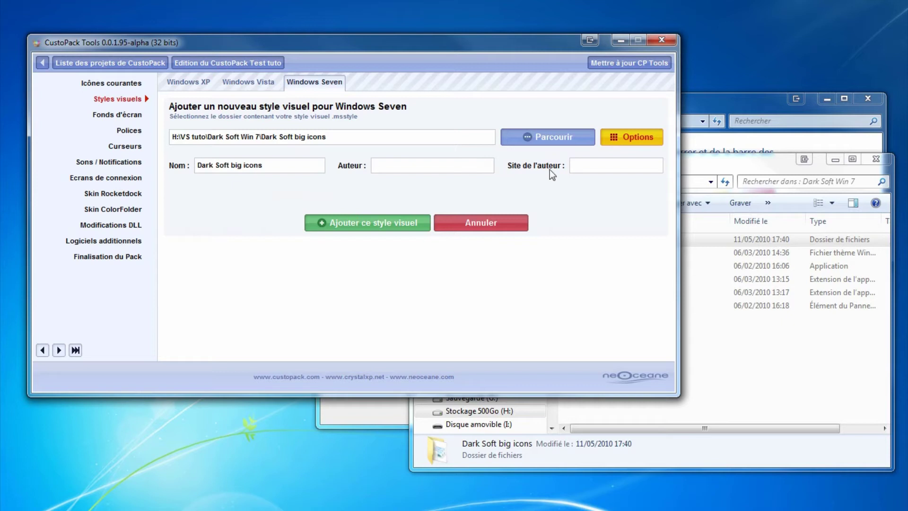
pyautogui.click(704, 359)
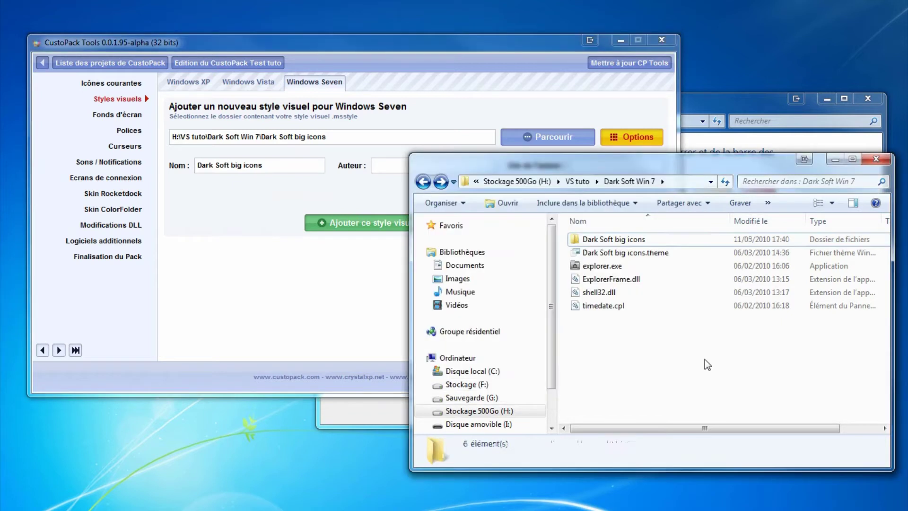
pyautogui.click(432, 119)
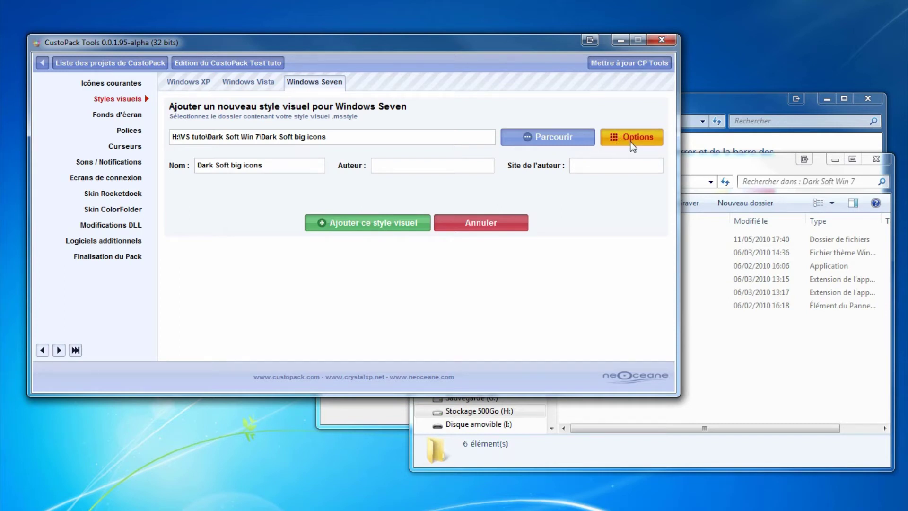
pyautogui.click(617, 138)
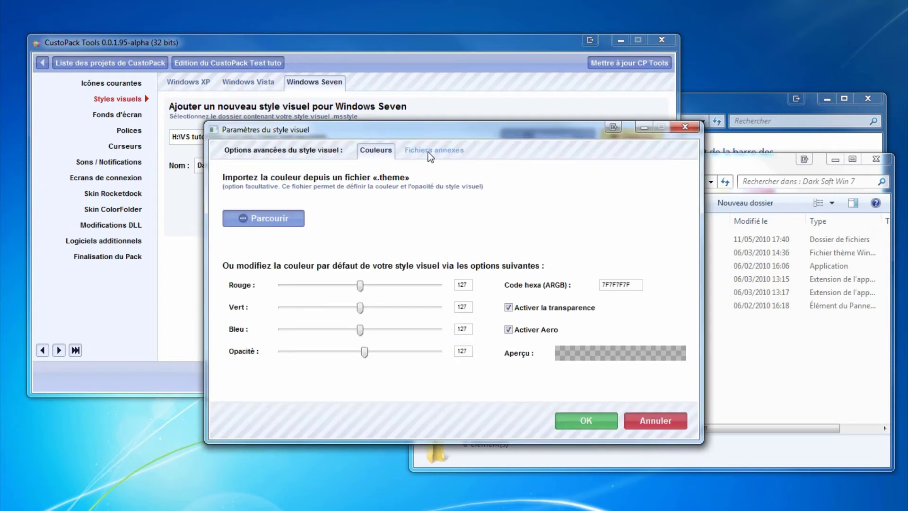
pyautogui.moveTo(426, 131); pyautogui.dragTo(424, 102)
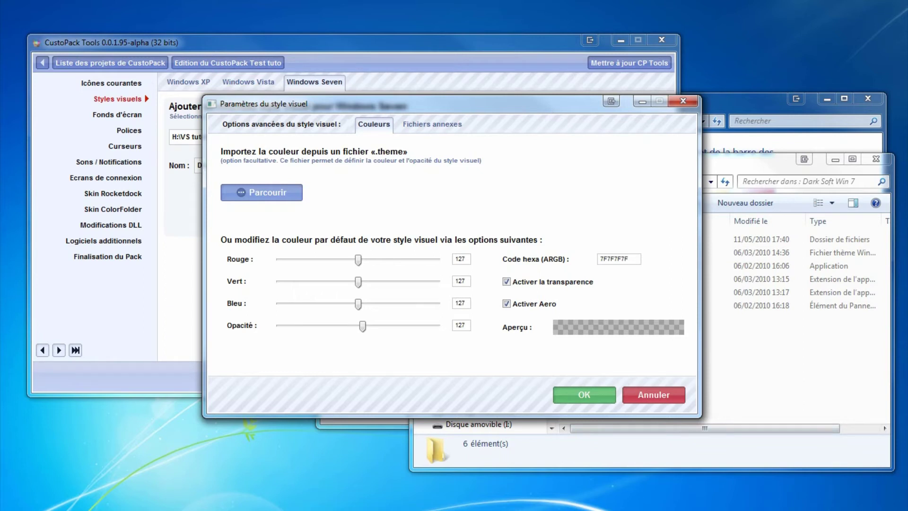
# - In the Windows colour and appearance settings, try the Rubis colour with different intensities and transparency, then restore Ciel and save
pyautogui.click(738, 101)
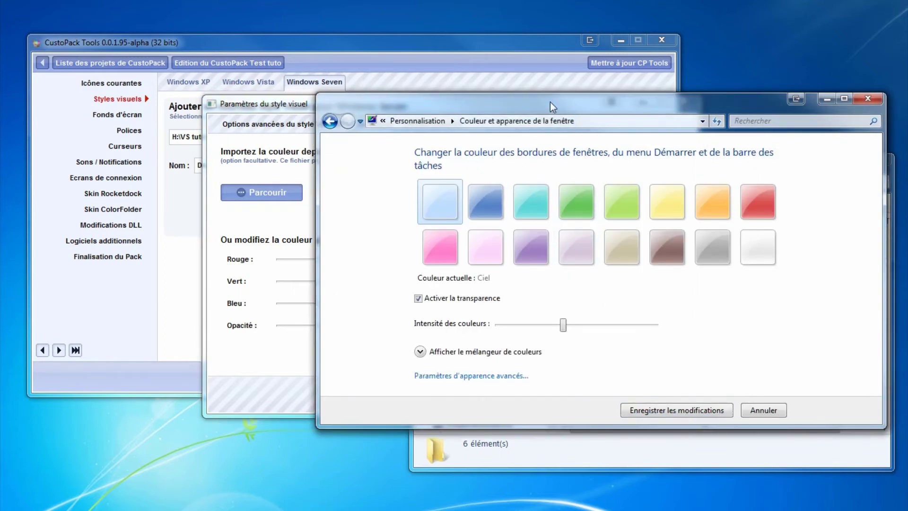
pyautogui.click(750, 195)
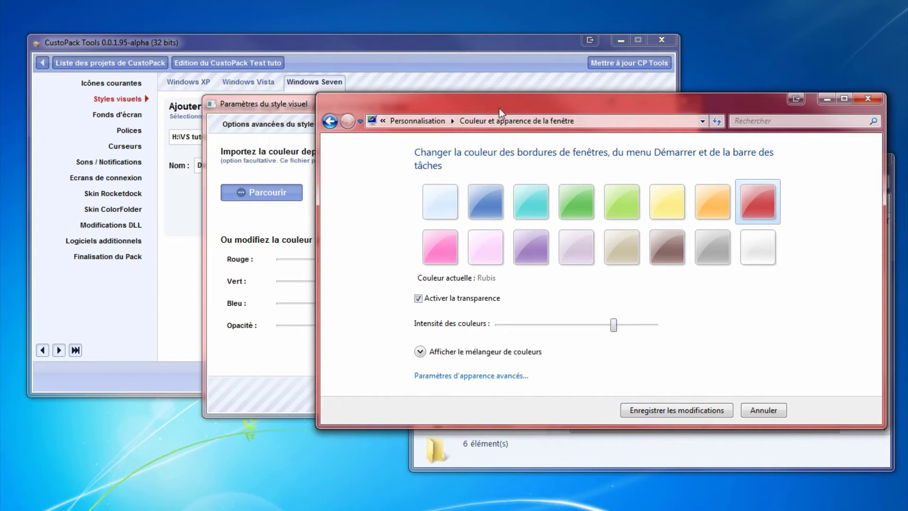
pyautogui.moveTo(617, 326); pyautogui.dragTo(723, 344)
pyautogui.click(418, 298)
pyautogui.click(419, 298)
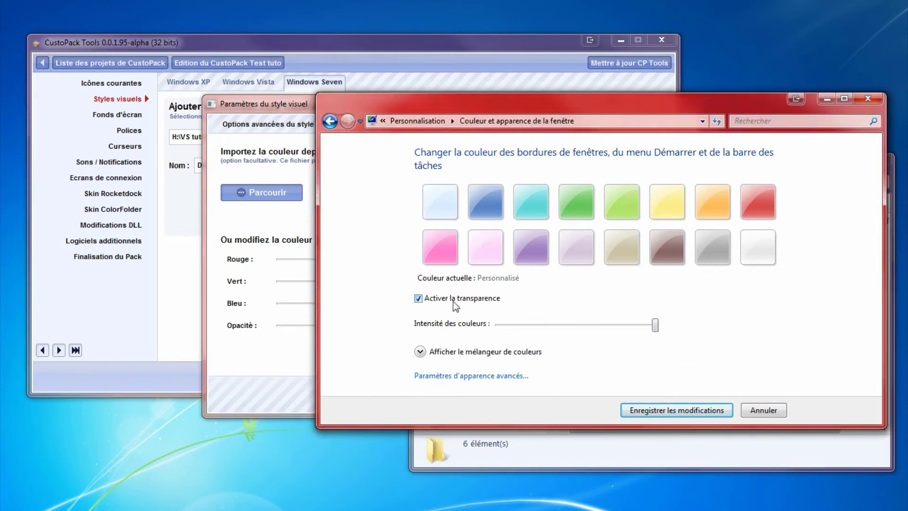
pyautogui.moveTo(655, 326); pyautogui.dragTo(510, 332)
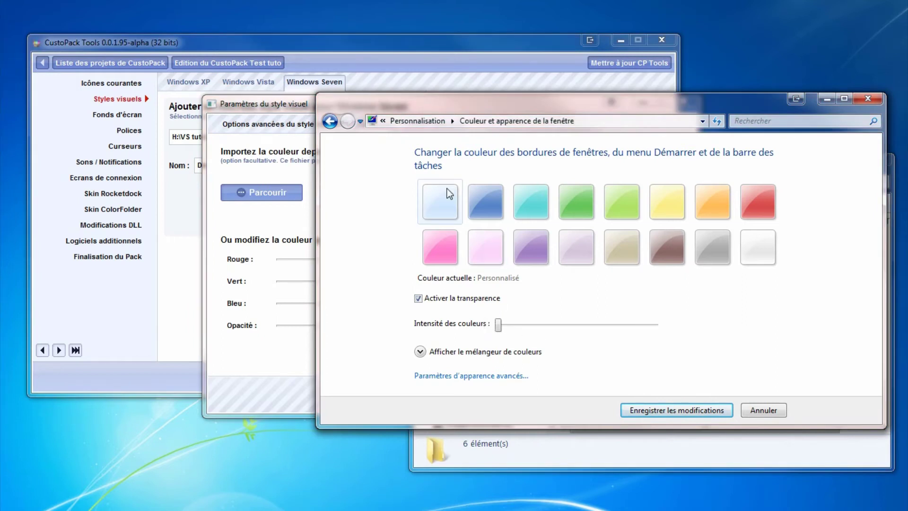
pyautogui.click(439, 201)
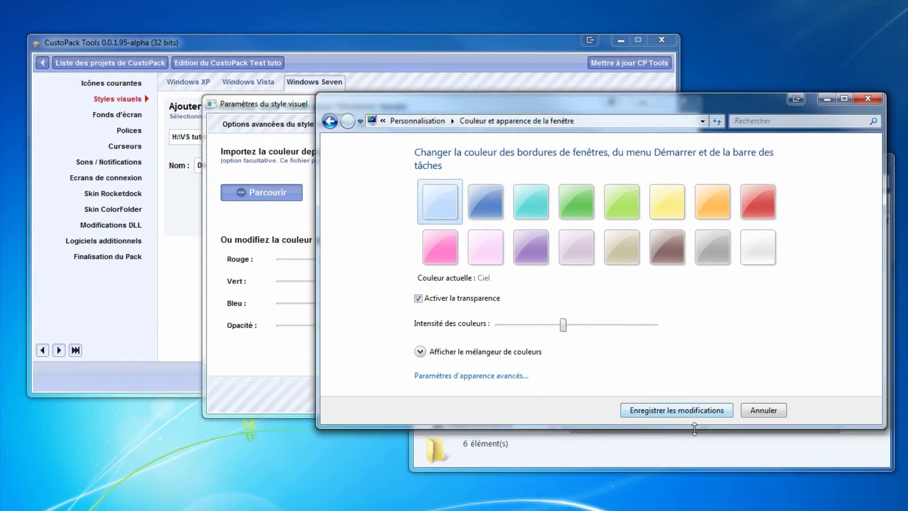
pyautogui.click(673, 409)
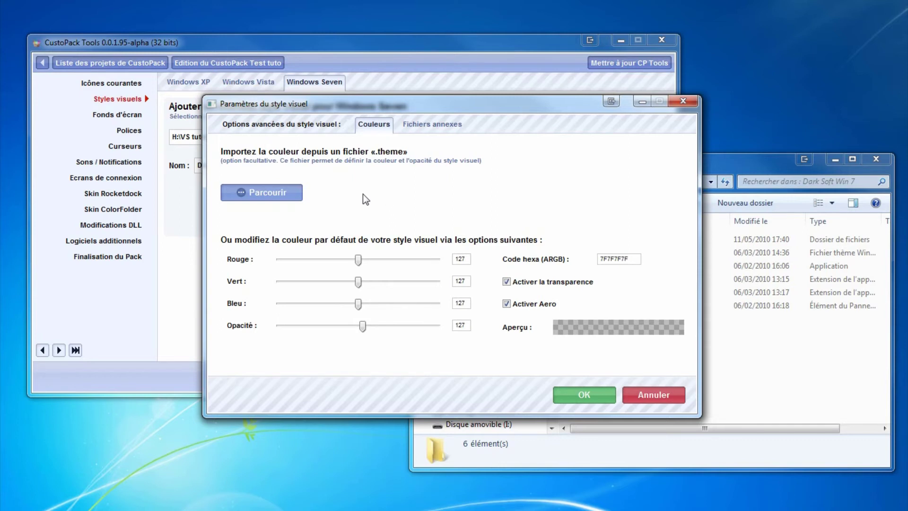
# - Import the style's colour from Dark Soft Rounded.theme and adjust it to red 105, green 179 and opacity 67
pyautogui.click(276, 192)
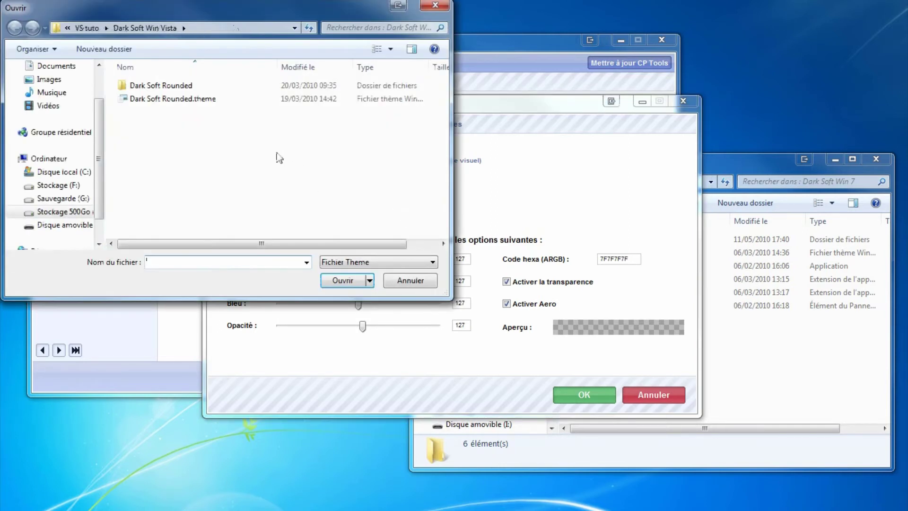
pyautogui.doubleClick(170, 100)
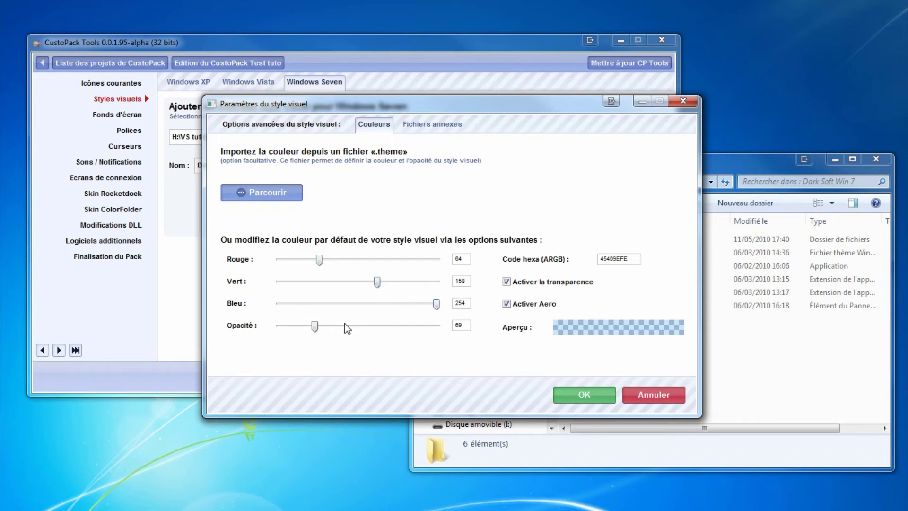
pyautogui.moveTo(325, 263); pyautogui.dragTo(390, 283)
pyautogui.moveTo(316, 330)
pyautogui.mouseDown()
pyautogui.moveTo(425, 329)
pyautogui.moveTo(313, 330)
pyautogui.mouseUp()
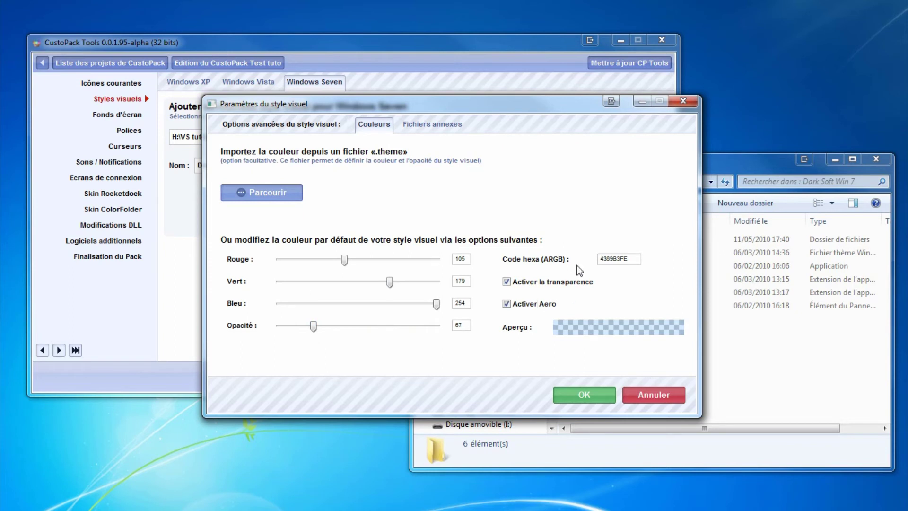
# - Select the colour's ARGB hex code in the visual style's parameters, then close the parameters window
pyautogui.click(618, 257)
pyautogui.moveTo(607, 260); pyautogui.dragTo(631, 261)
pyautogui.click(689, 103)
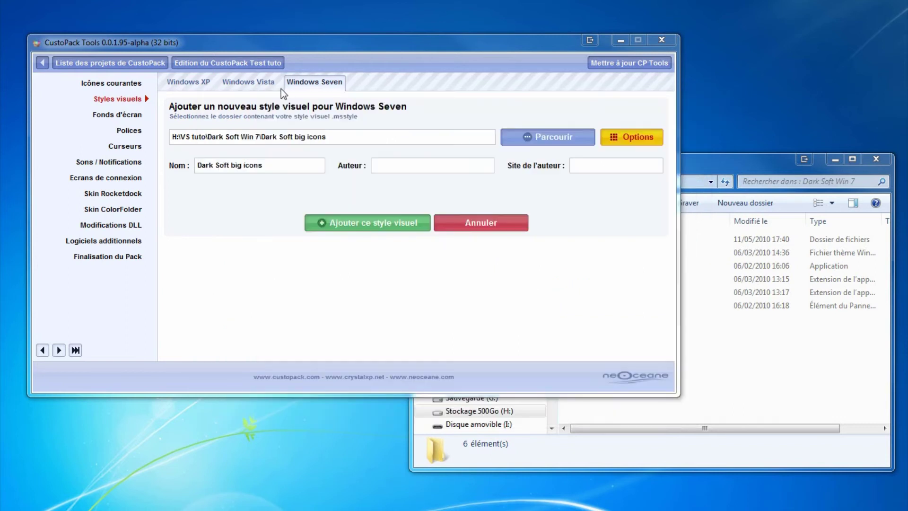
# - View the colour options offered for a Windows Vista visual style, cancel them and return to the Windows Seven style
pyautogui.click(248, 83)
pyautogui.click(623, 135)
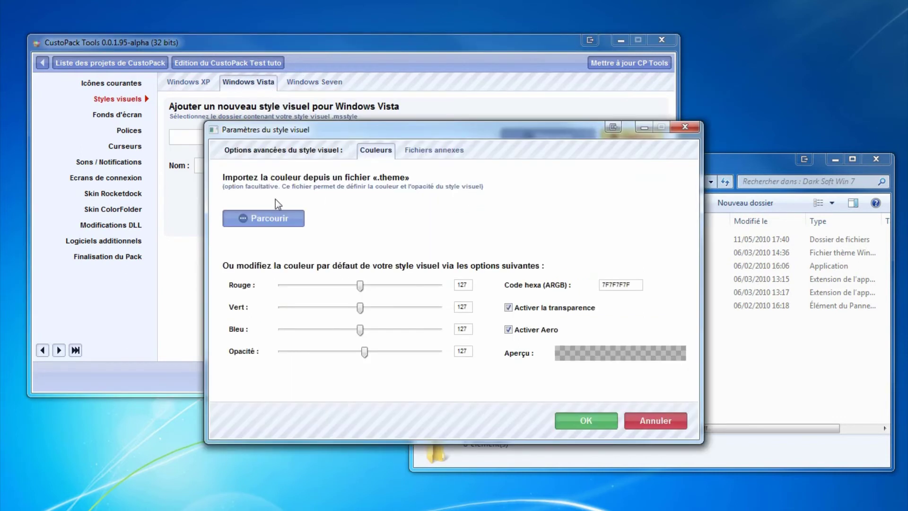
pyautogui.click(659, 420)
pyautogui.click(326, 83)
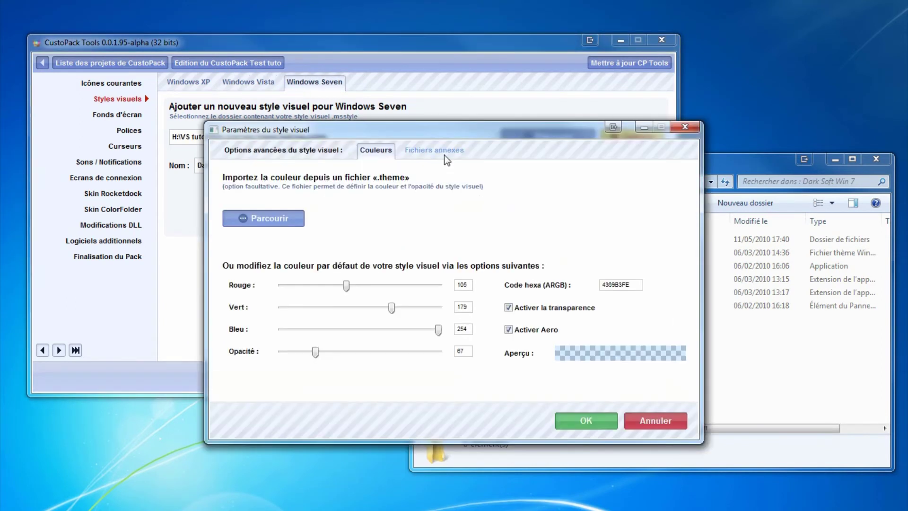
# - Show the style's companion system file settings, then check the contents of the Dark Soft big icons folder in the file explorer
pyautogui.click(444, 155)
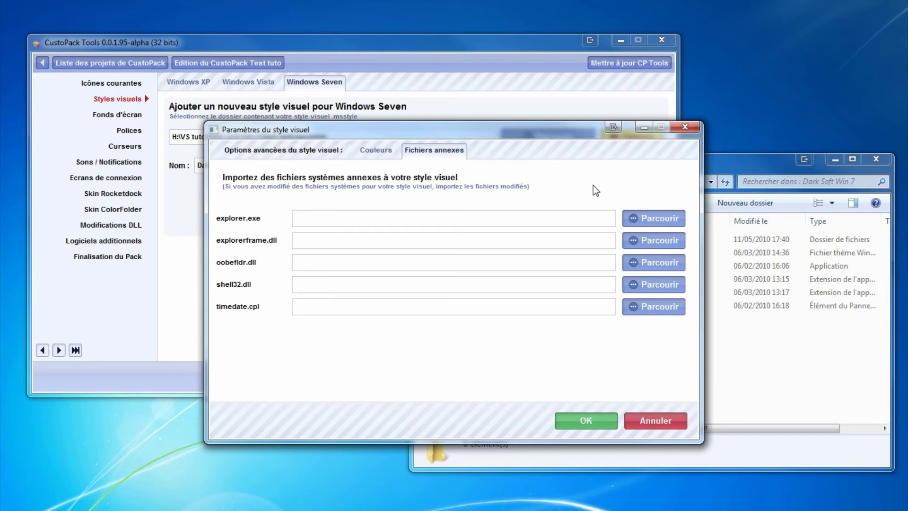
pyautogui.hotkey('alt', 'Tab')
pyautogui.click(332, 200)
pyautogui.click(769, 333)
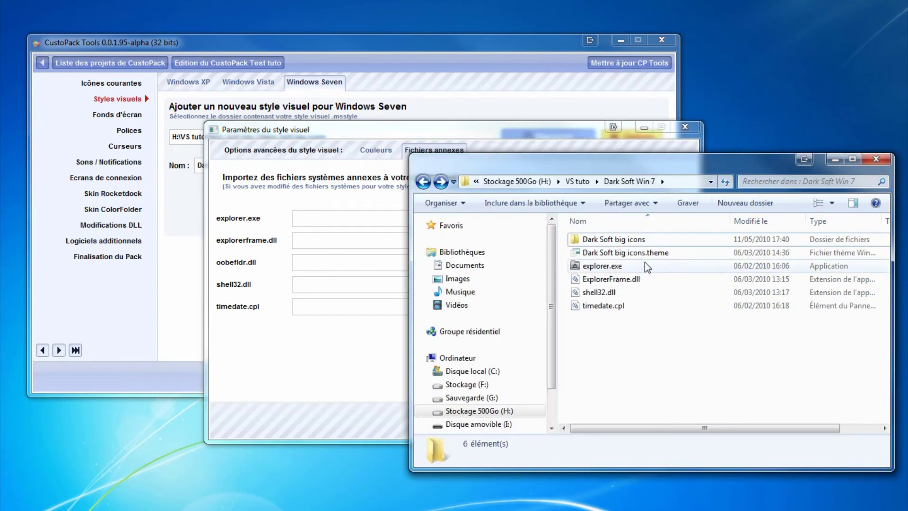
pyautogui.doubleClick(631, 239)
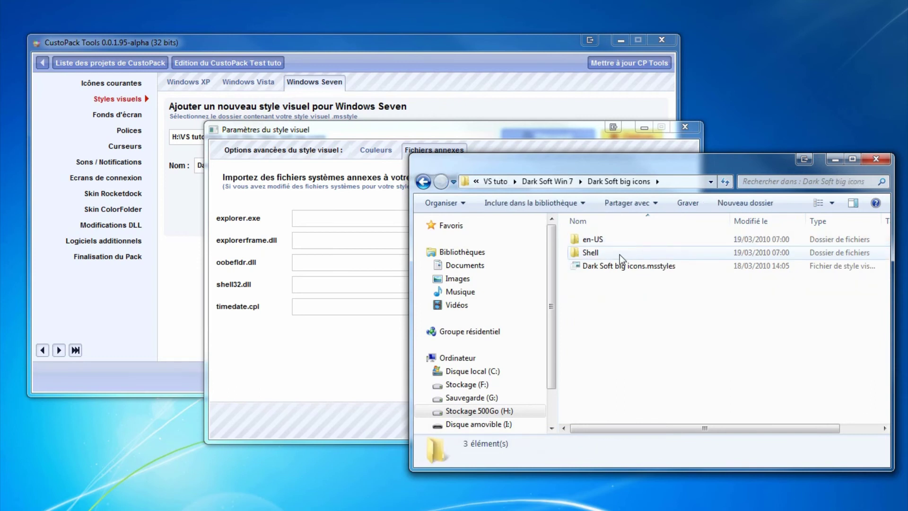
pyautogui.press('BackSpace')
# - Supply explorer.exe, ExplorerFrame.dll, shell32.dll and timedate.cpl from the Dark Soft Win 7 folder together as the style's companion system files
pyautogui.moveTo(574, 163); pyautogui.dragTo(592, 305)
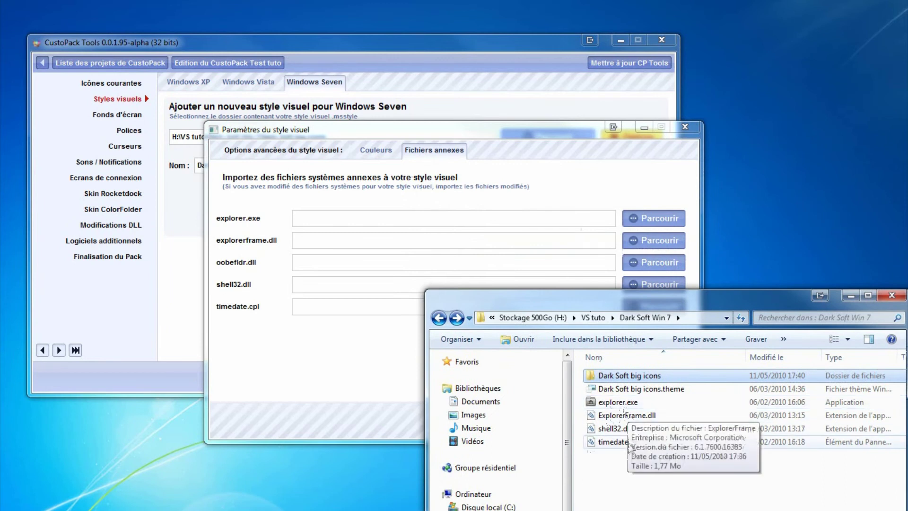
pyautogui.click(619, 403)
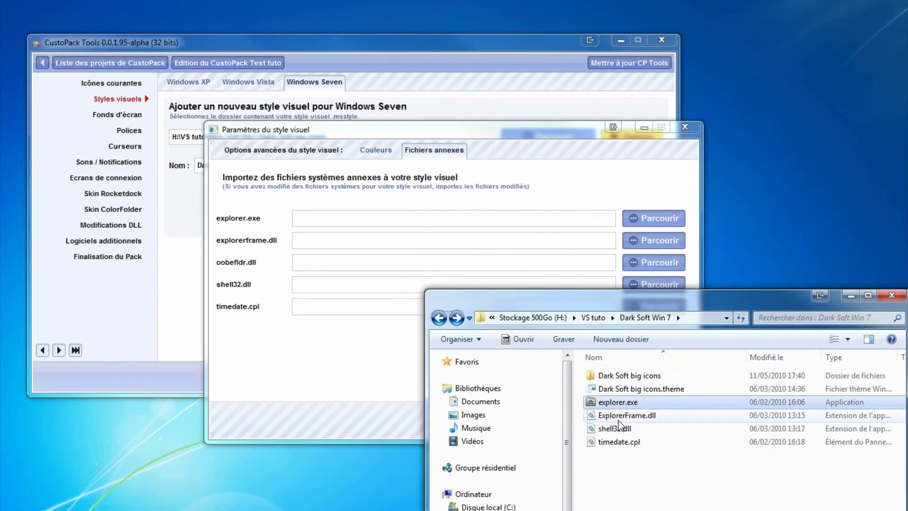
pyautogui.click(620, 416)
pyautogui.click(615, 429)
pyautogui.click(616, 442)
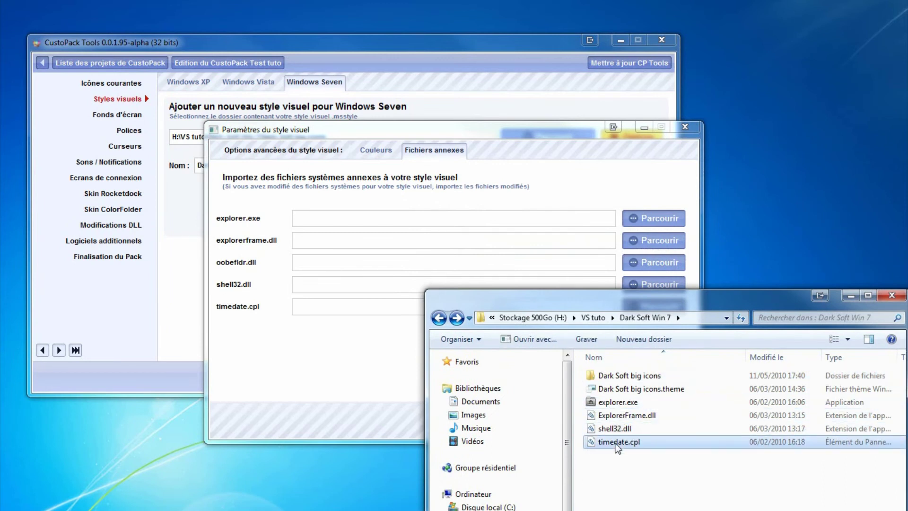
pyautogui.click(615, 428)
pyautogui.click(614, 415)
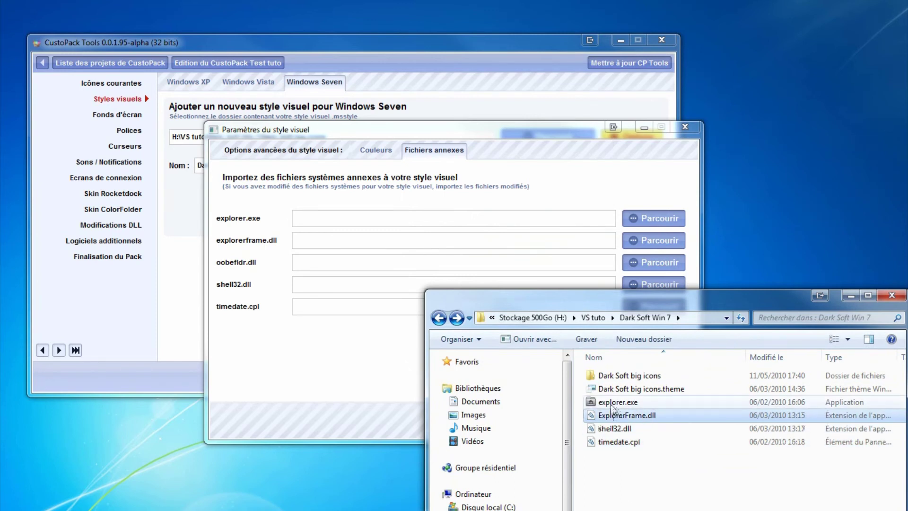
pyautogui.moveTo(640, 458); pyautogui.dragTo(388, 260)
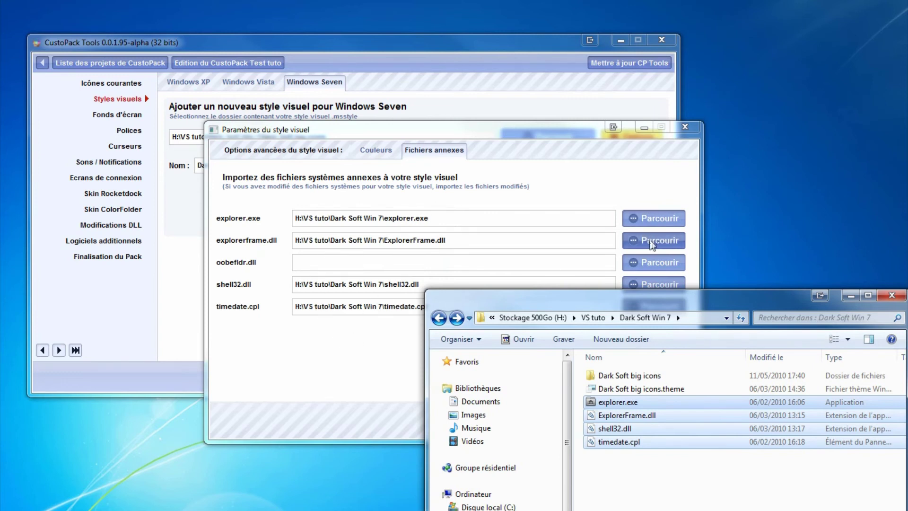
pyautogui.click(527, 198)
# - In the file explorer, go to VS tuto\dll\dll kit\7 and open its explorer.exe folder
pyautogui.click(718, 461)
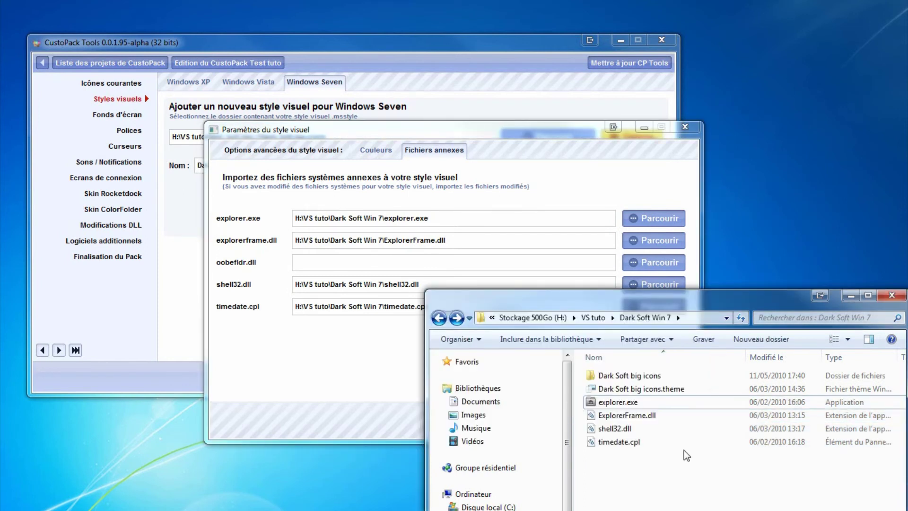
pyautogui.hotkey('alt', 'Up')
pyautogui.doubleClick(615, 404)
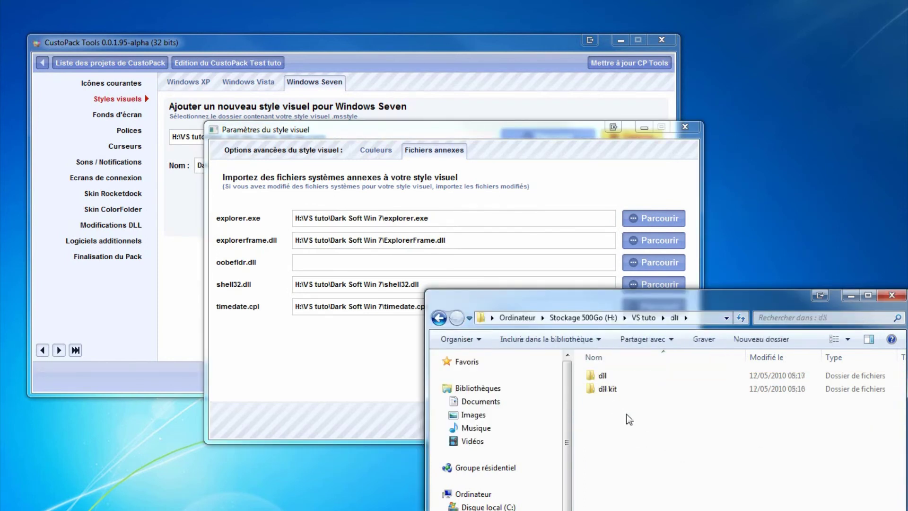
pyautogui.click(606, 389)
pyautogui.doubleClick(605, 388)
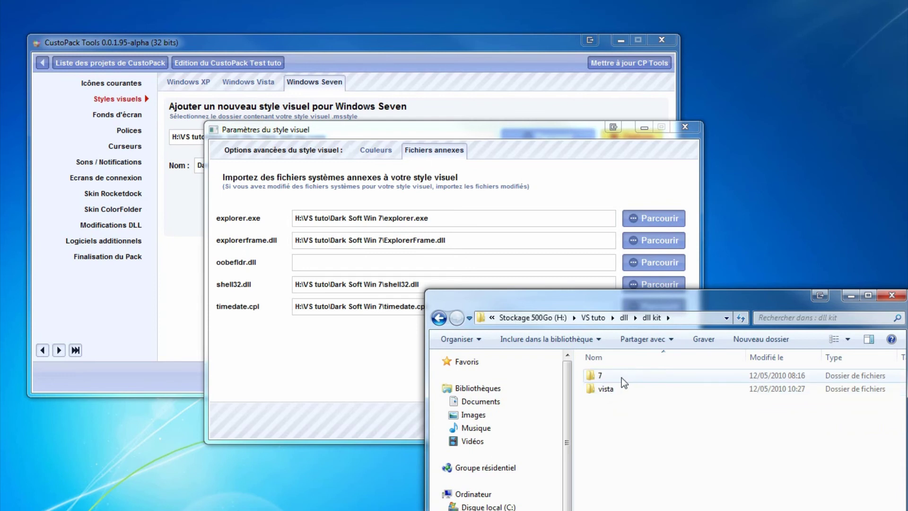
pyautogui.doubleClick(620, 376)
pyautogui.doubleClick(624, 376)
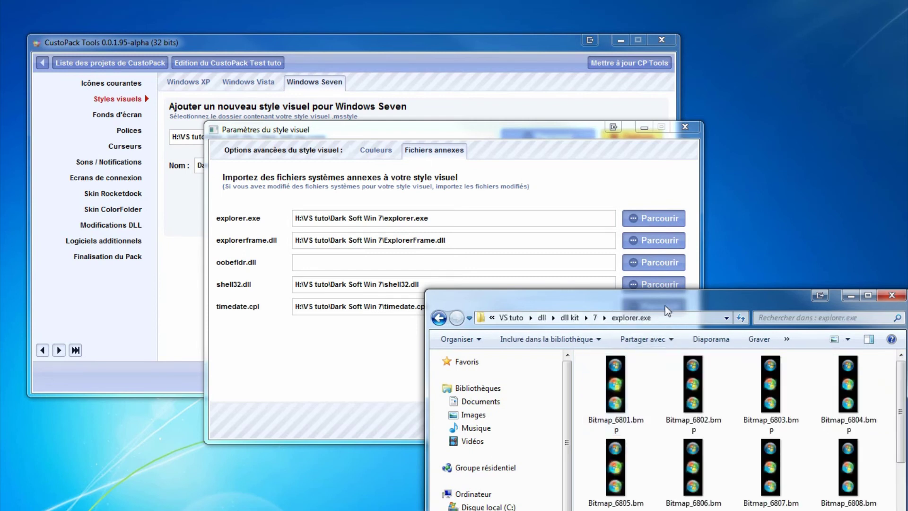
# - Examine the bitmap resources in the explorer.exe and explorerframe.dll folders of the Windows 7 kit
pyautogui.moveTo(665, 305); pyautogui.dragTo(621, 174)
pyautogui.scroll(-3, 623, 321)
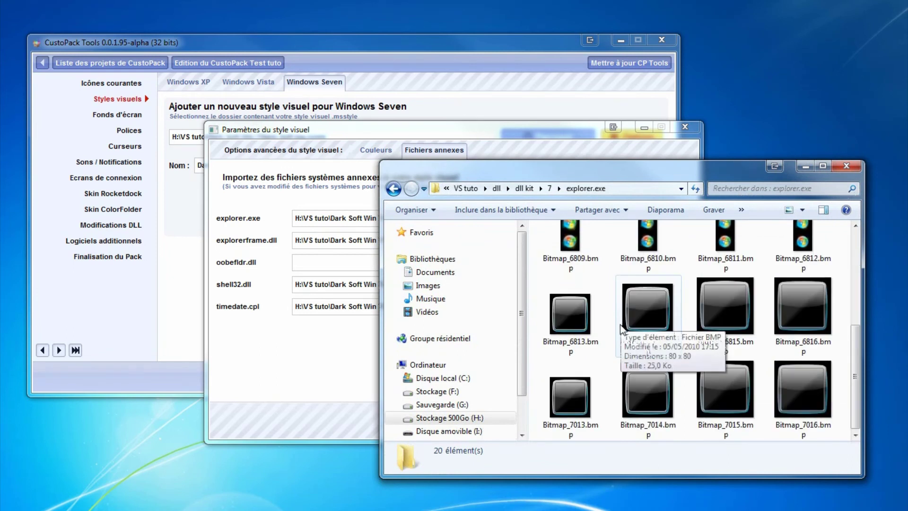
pyautogui.scroll(3, 622, 323)
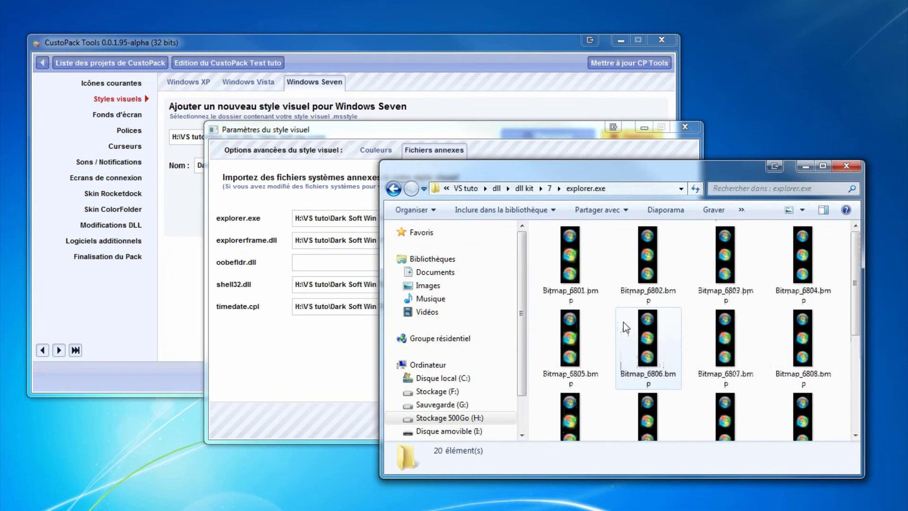
pyautogui.press('BackSpace')
pyautogui.doubleClick(585, 262)
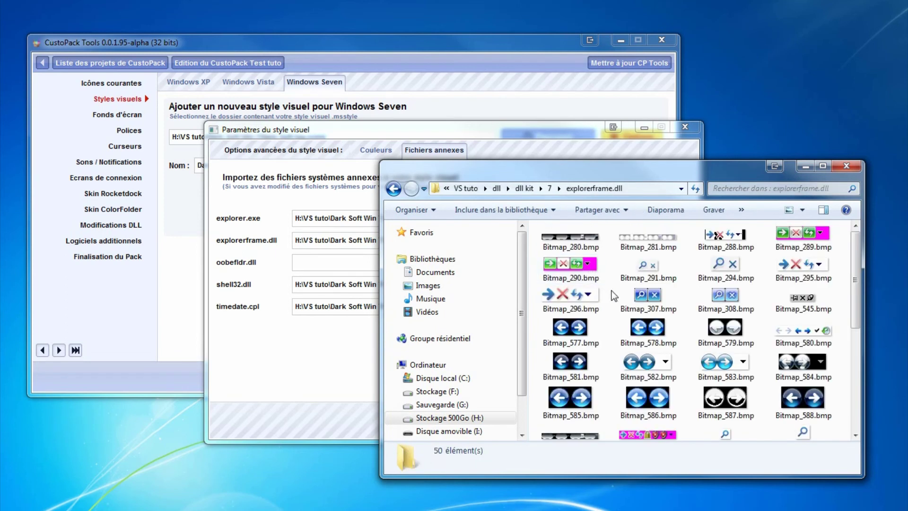
pyautogui.press('BackSpace')
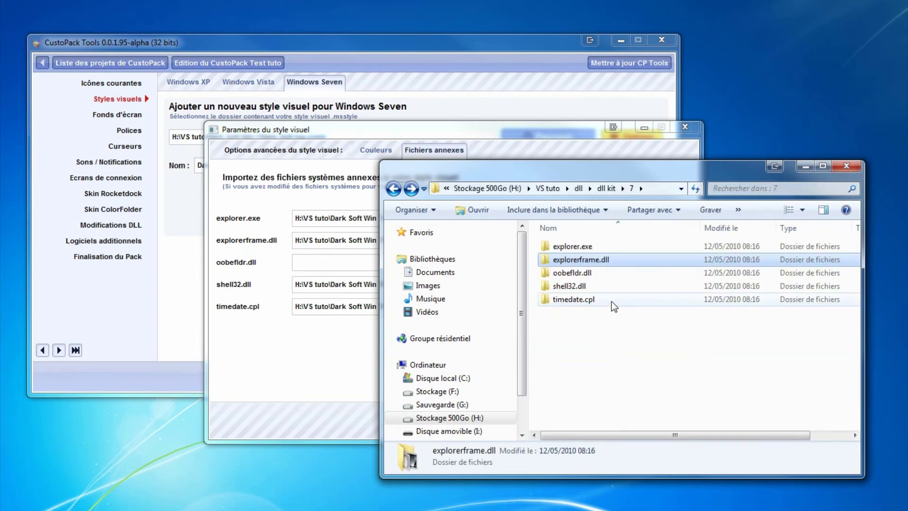
# - Examine the bitmap resources in the browseui.dll and explorer.exe folders of the vista kit
pyautogui.press('BackSpace')
pyautogui.doubleClick(570, 259)
pyautogui.doubleClick(572, 248)
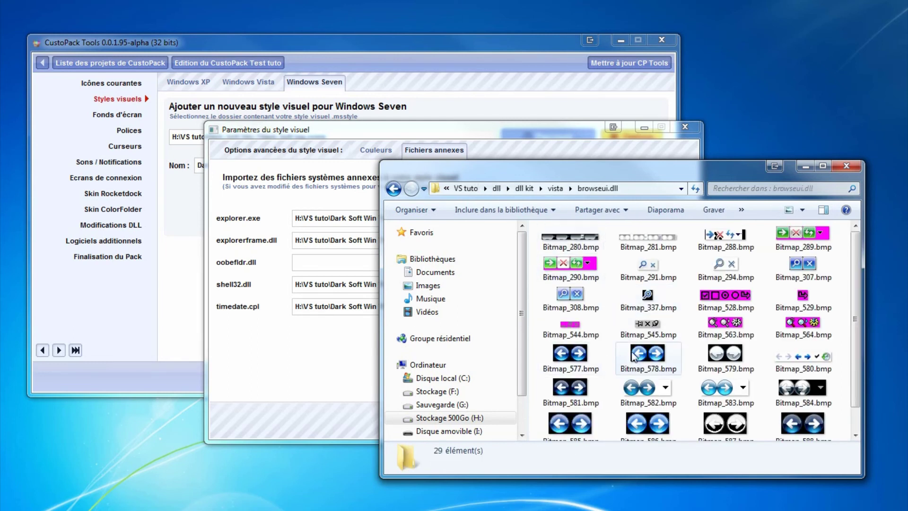
pyautogui.press('BackSpace')
pyautogui.doubleClick(570, 261)
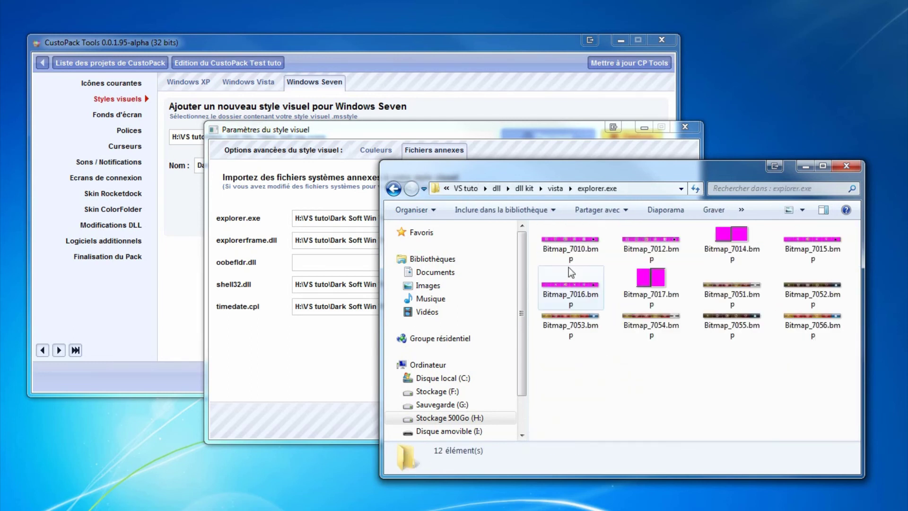
# - View Bitmap_7053.bmp from the vista explorer.exe folder in Photoshop, then close it and return to the vista folder
pyautogui.doubleClick(578, 320)
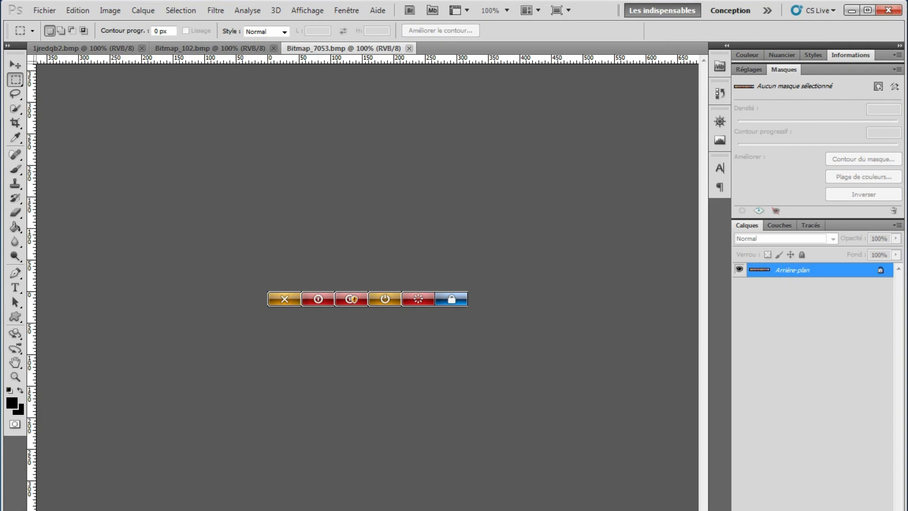
pyautogui.click(888, 10)
pyautogui.press('BackSpace')
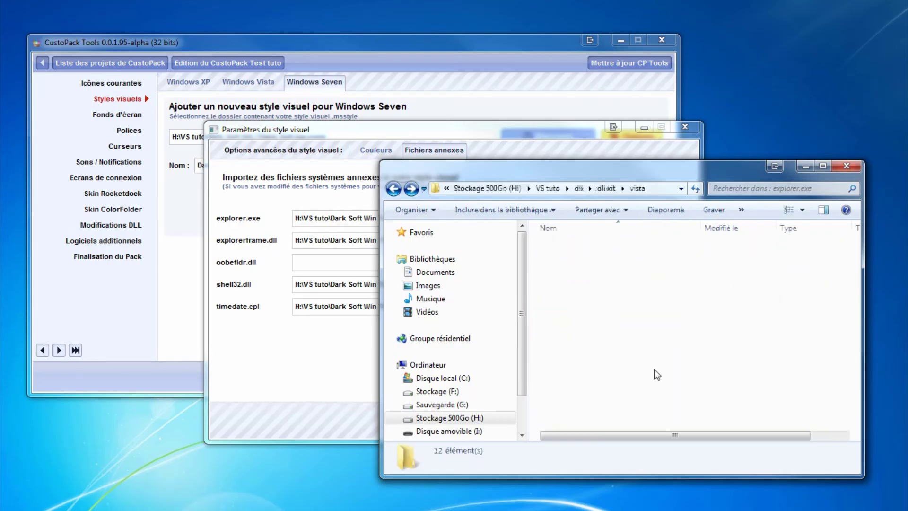
# - Check the contents of the vista kit's shell32.dll folder, then return to the dll kit folder
pyautogui.doubleClick(569, 272)
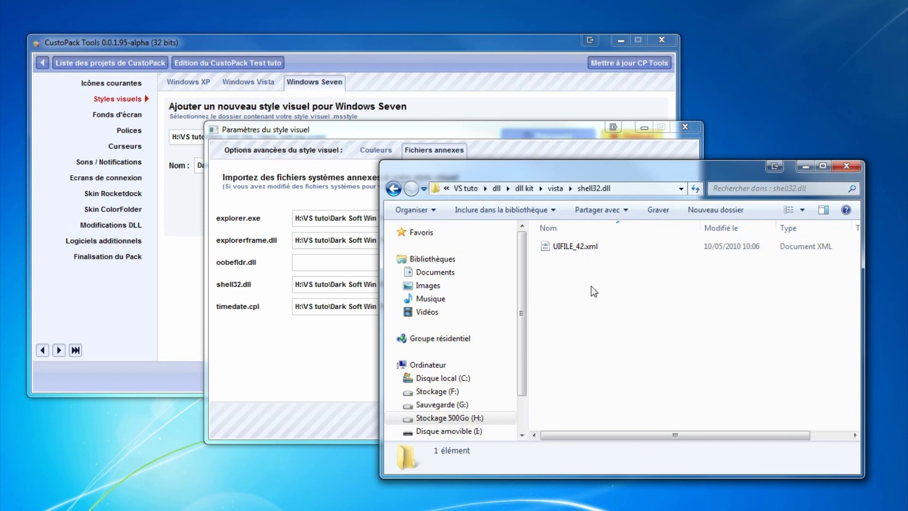
pyautogui.click(393, 189)
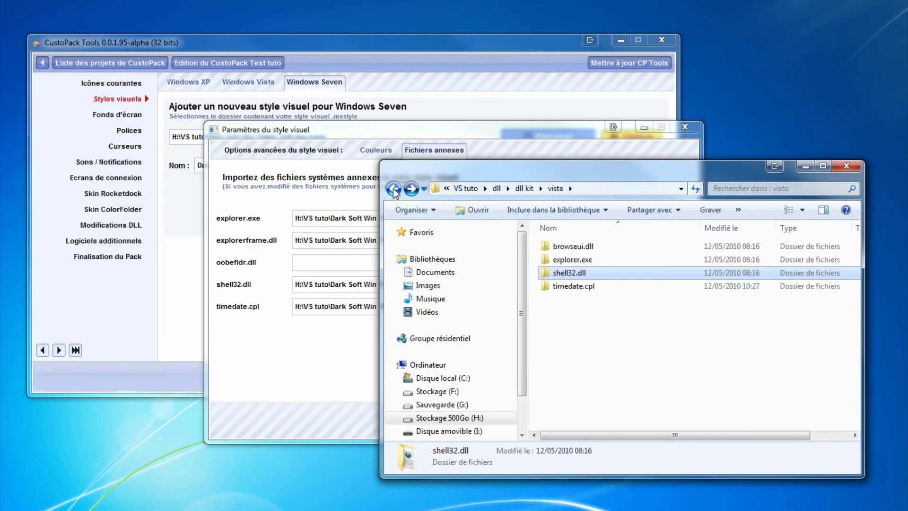
pyautogui.click(393, 189)
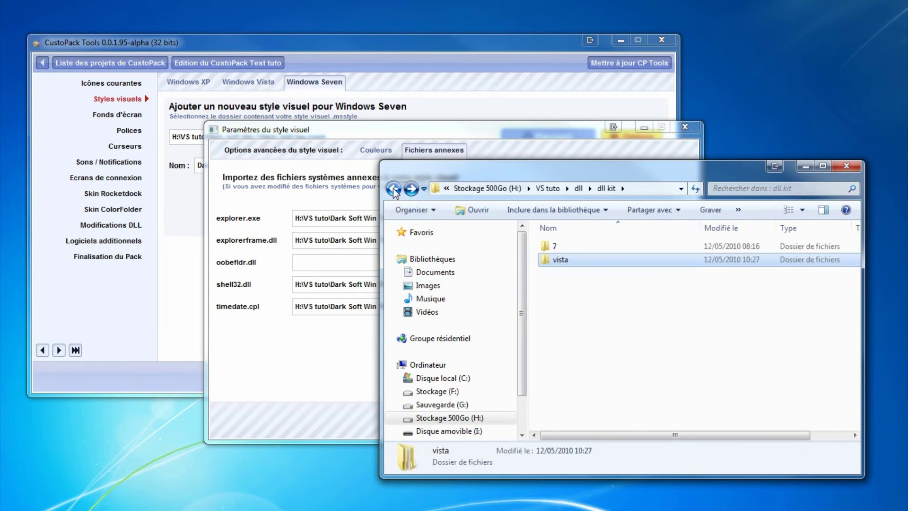
# - Cancel the visual style's parameters to discard the supplied files, then reopen them at the companion system file settings
pyautogui.moveTo(563, 167); pyautogui.dragTo(622, 224)
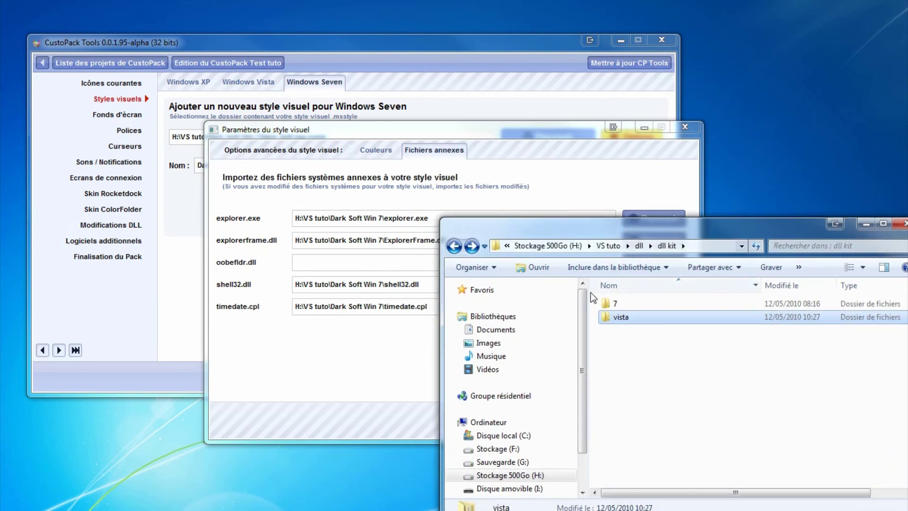
pyautogui.click(367, 332)
pyautogui.click(646, 420)
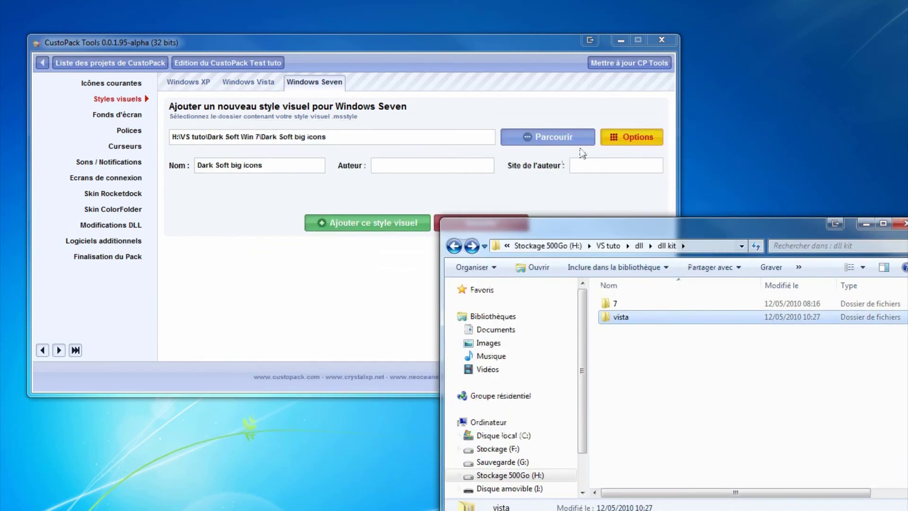
pyautogui.click(629, 139)
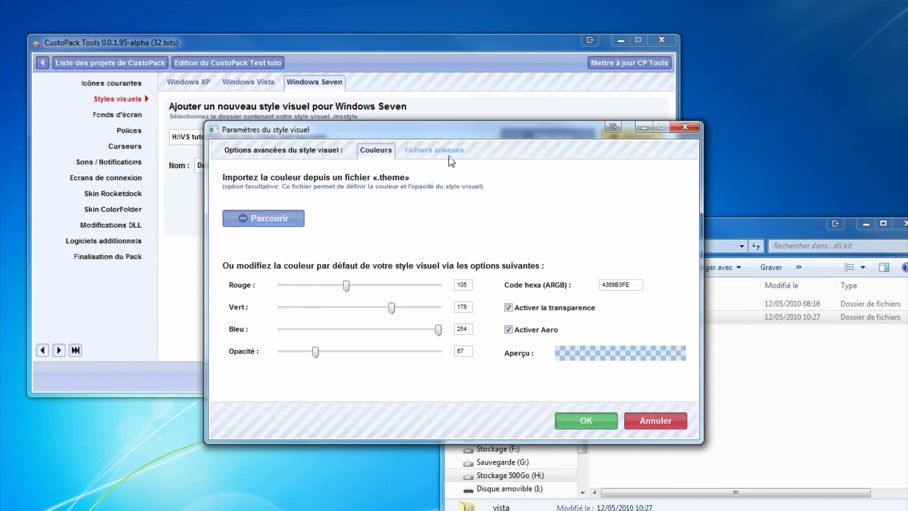
pyautogui.click(449, 156)
# - Supply the 7 folder from dll kit as the source of all five companion system files and confirm the style's parameters
pyautogui.click(753, 331)
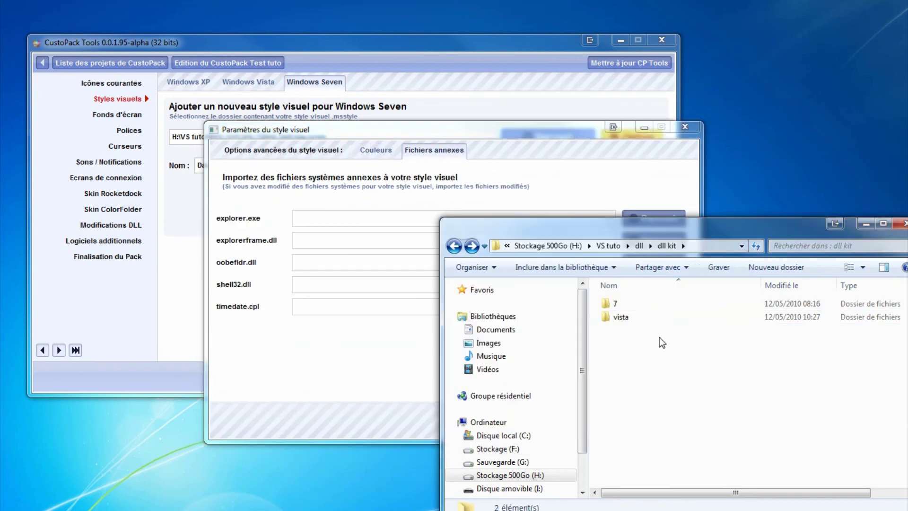
pyautogui.click(616, 304)
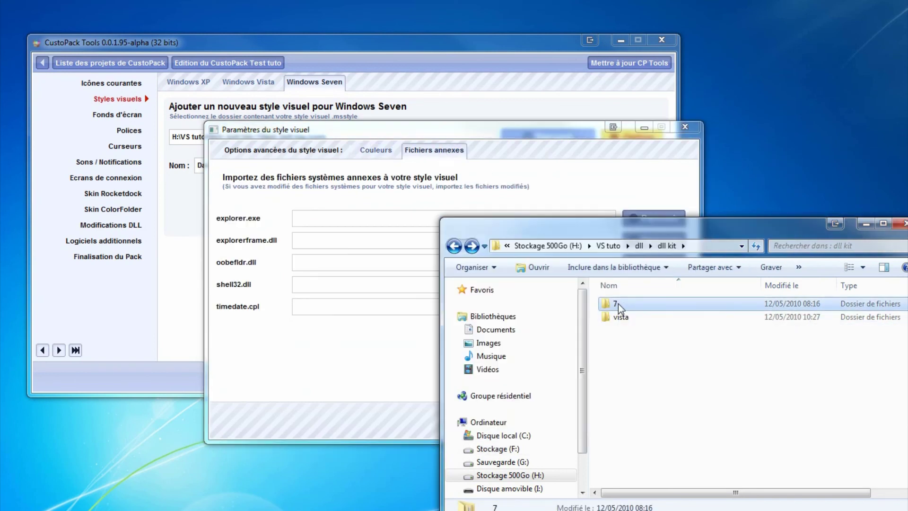
pyautogui.moveTo(617, 304); pyautogui.dragTo(308, 224)
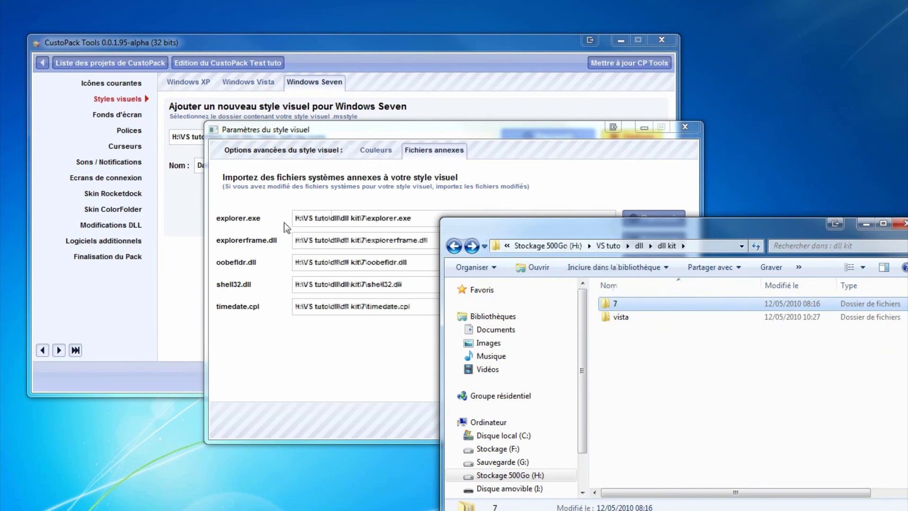
pyautogui.click(450, 191)
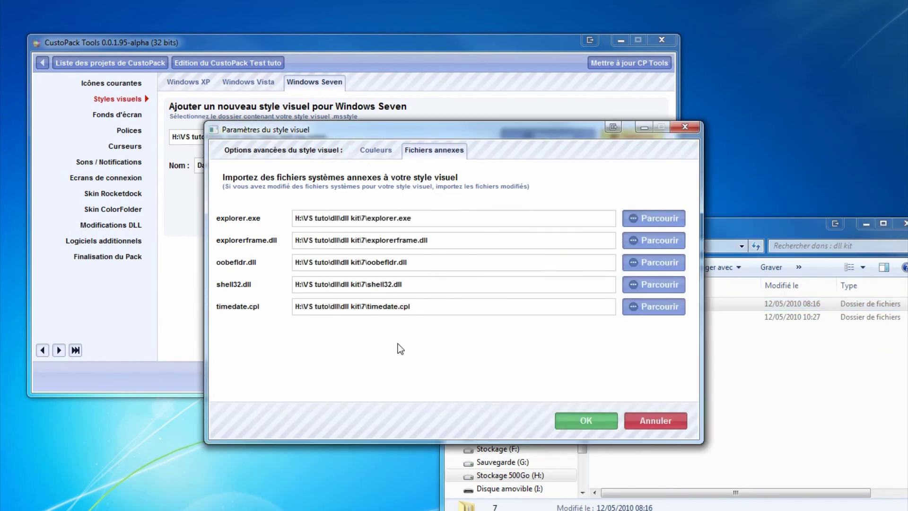
pyautogui.click(574, 416)
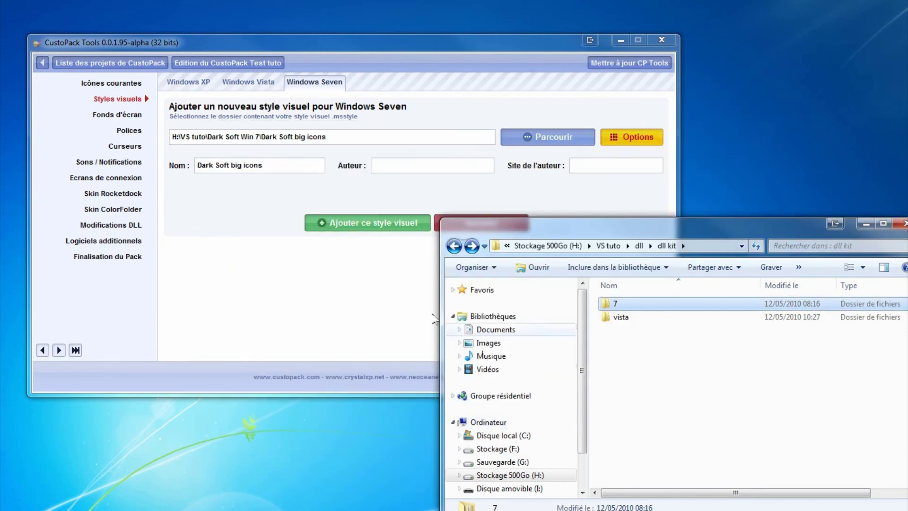
pyautogui.click(364, 265)
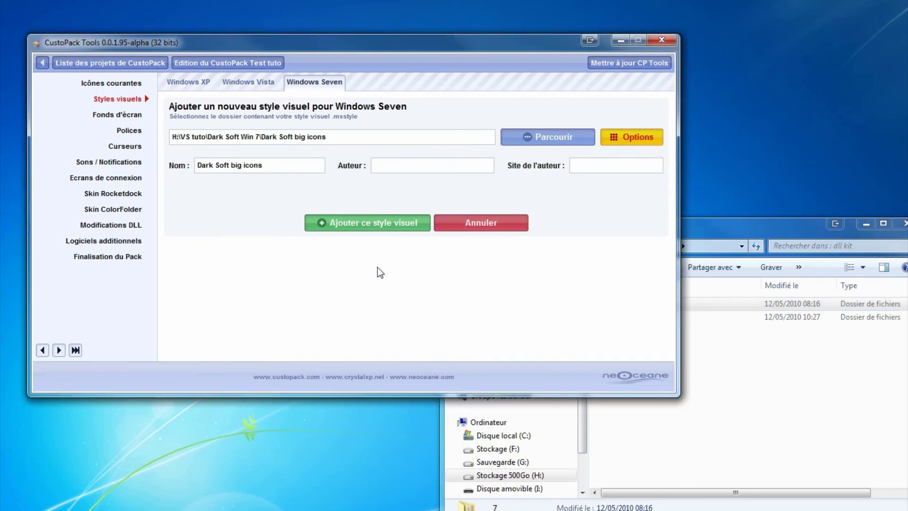
# - Review the Windows Seven style's colour and companion file settings, then cancel its parameters
pyautogui.click(617, 134)
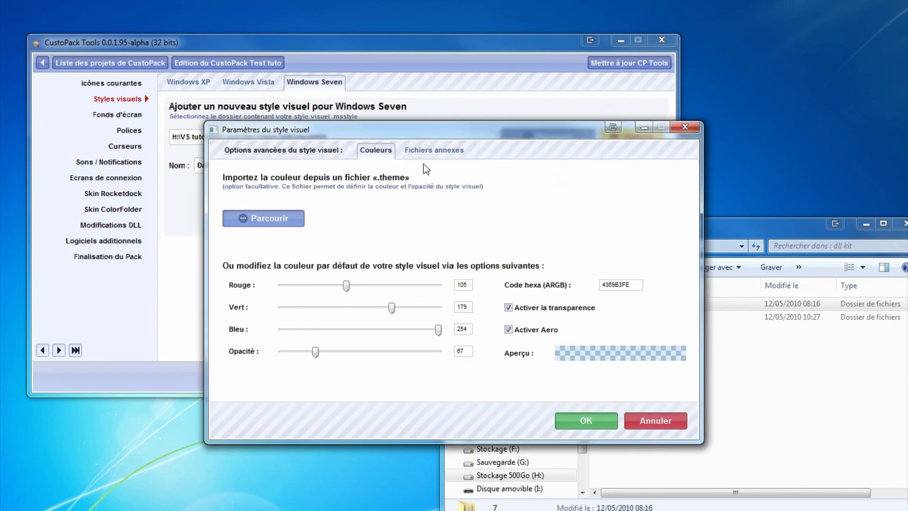
pyautogui.click(430, 148)
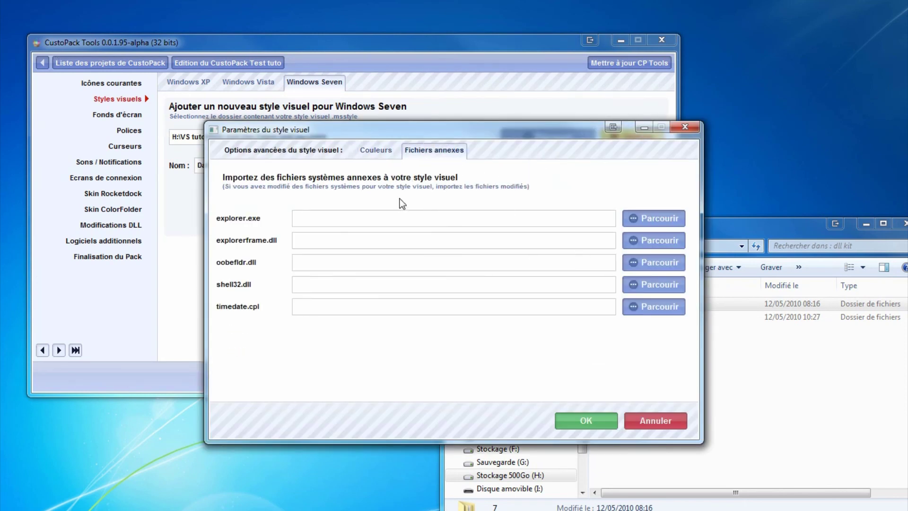
pyautogui.click(375, 151)
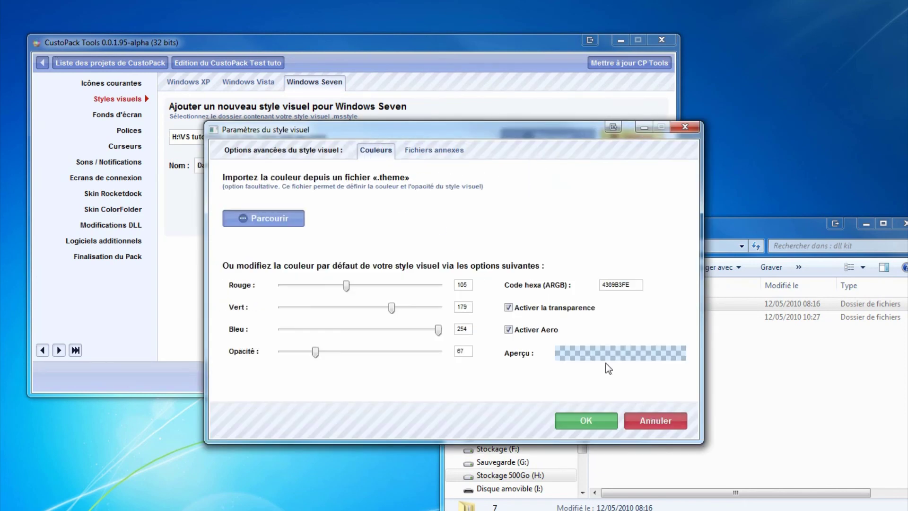
pyautogui.click(653, 419)
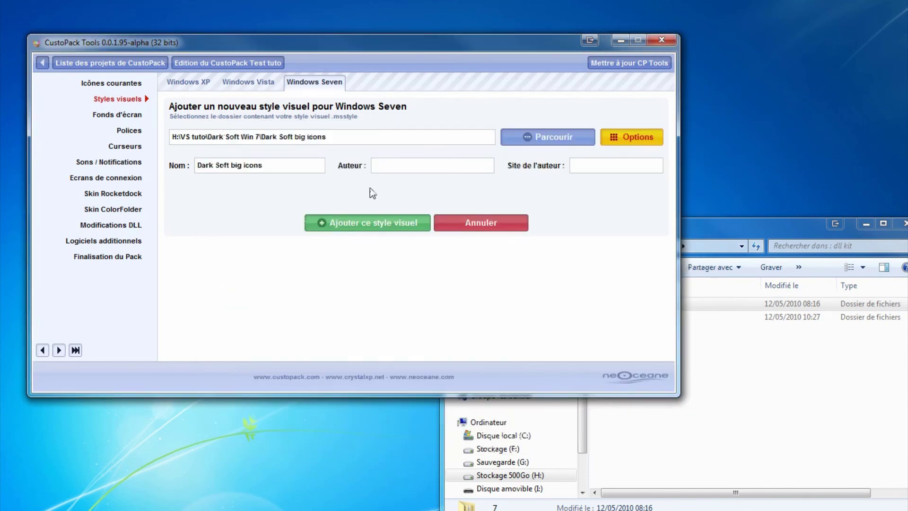
# - Add the Dark Soft big icons style to the project and switch to the Windows Vista visual styles
pyautogui.click(350, 224)
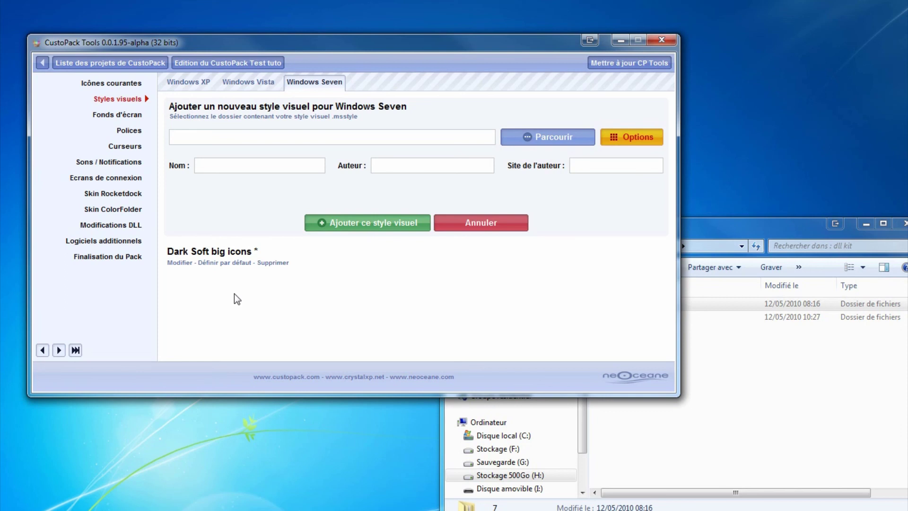
pyautogui.click(250, 84)
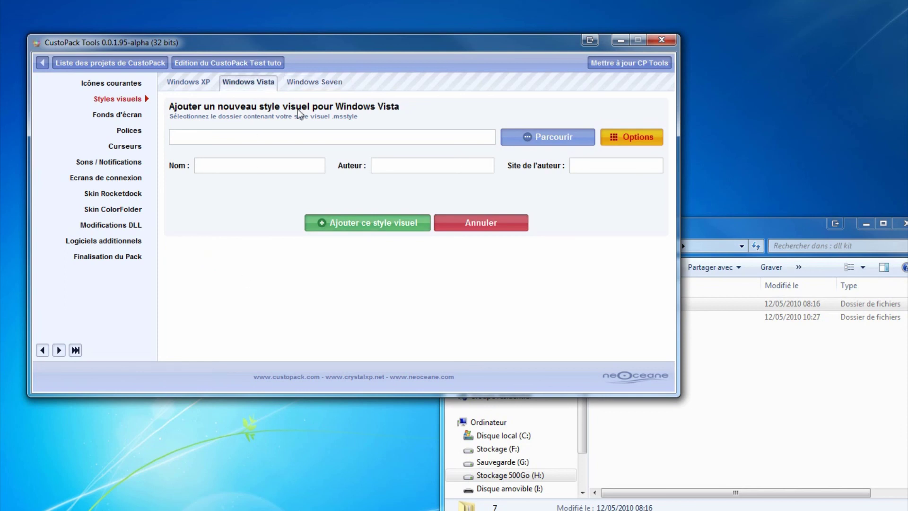
# - Go back to the VS tuto folder in the file explorer and open Dark Soft Win Vista
pyautogui.click(748, 347)
pyautogui.press('BackSpace')
pyautogui.press('BackSpace')
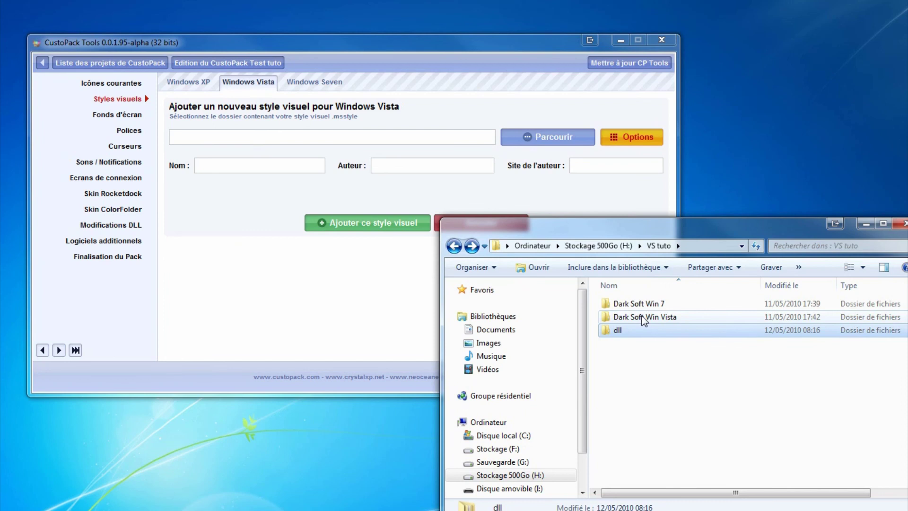
pyautogui.doubleClick(644, 318)
# - Check the contents of the Dark Soft Rounded folder and its Shell and NormalColor subfolders, then return to Dark Soft Win Vista
pyautogui.doubleClick(628, 306)
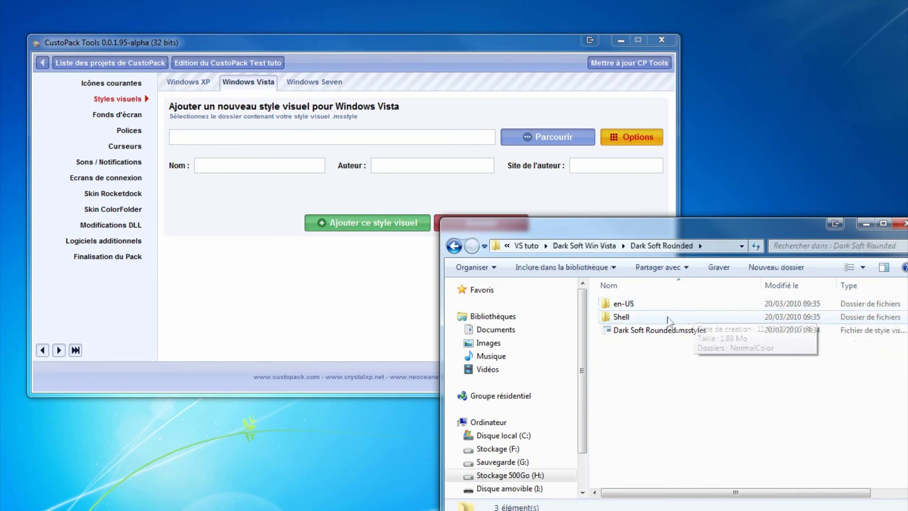
pyautogui.doubleClick(642, 318)
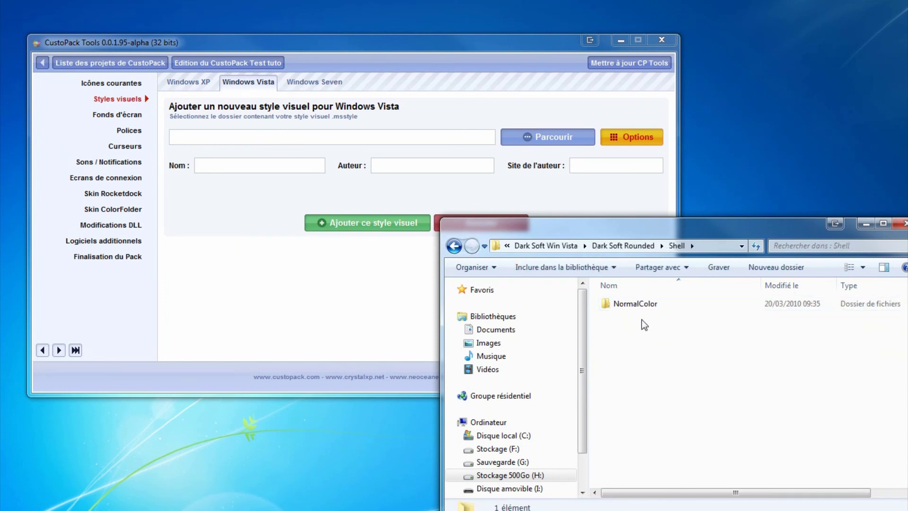
pyautogui.doubleClick(638, 306)
pyautogui.press('BackSpace')
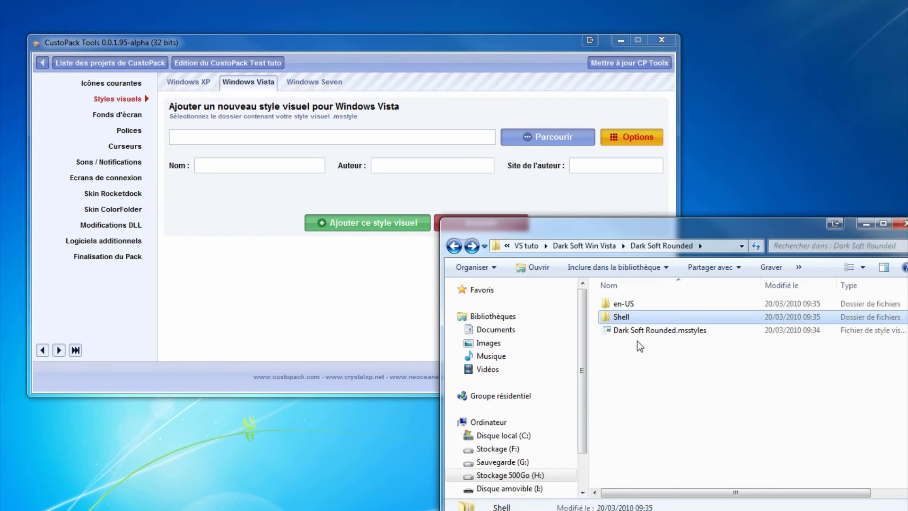
pyautogui.click(641, 345)
pyautogui.press('BackSpace')
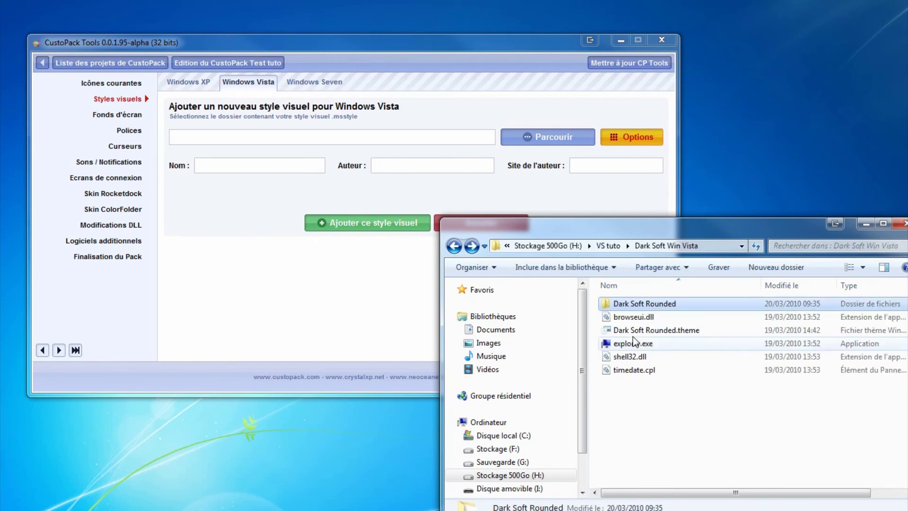
# - Supply the Dark Soft Rounded folder as the Vista visual style's source and import its colour from a .theme file
pyautogui.moveTo(625, 306); pyautogui.dragTo(303, 137)
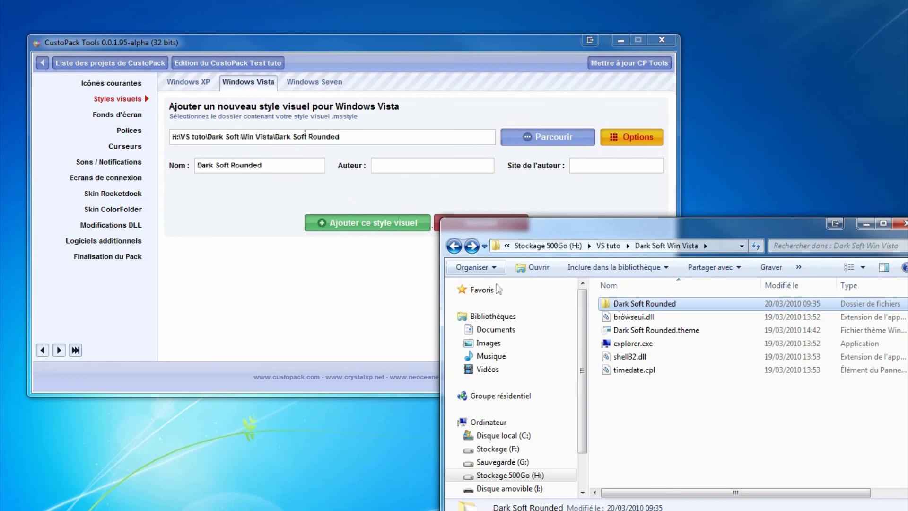
pyautogui.click(573, 160)
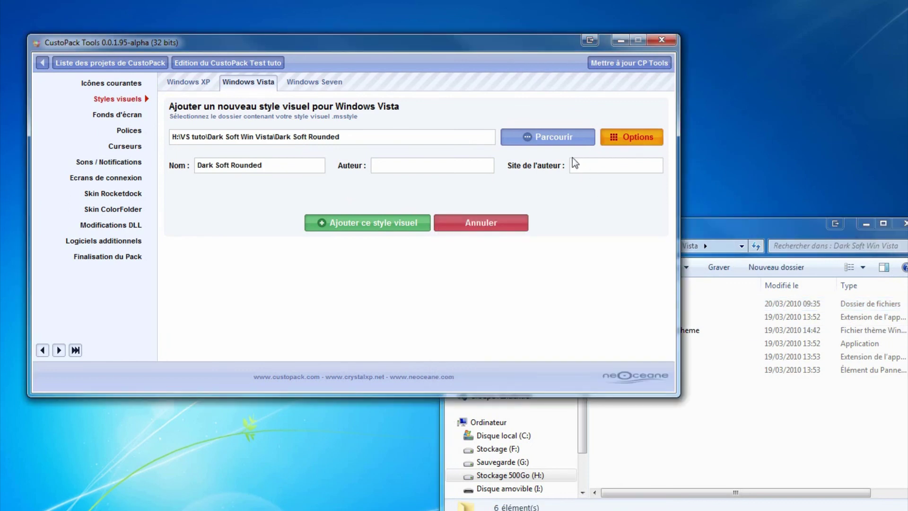
pyautogui.click(266, 218)
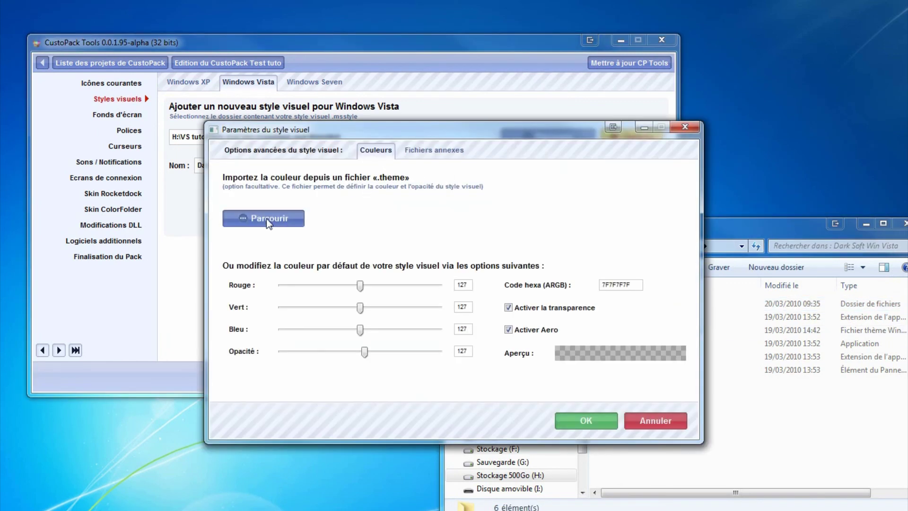
pyautogui.click(183, 100)
pyautogui.doubleClick(183, 100)
# - Supply explorer.exe, shell32.dll and timedate.cpl from Dark Soft Win Vista as the style's companion system files
pyautogui.click(411, 151)
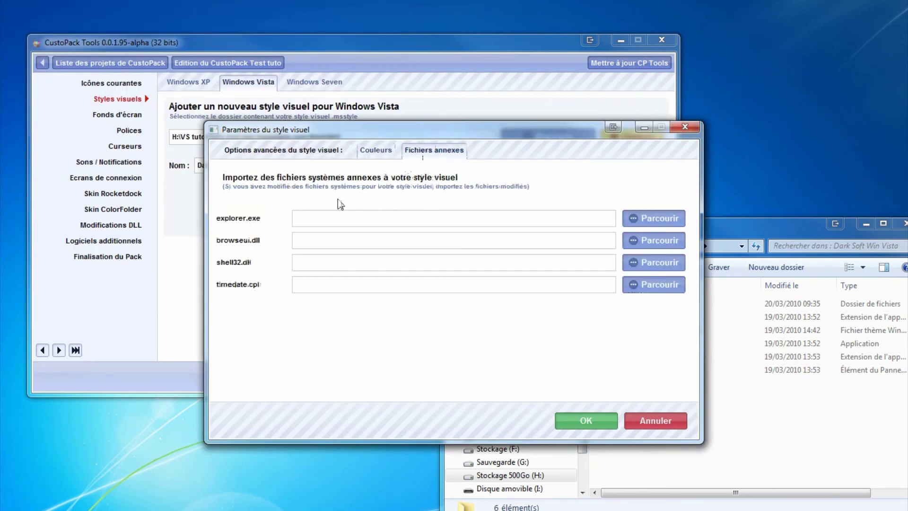
pyautogui.click(755, 407)
pyautogui.moveTo(676, 399); pyautogui.dragTo(347, 274)
pyautogui.click(342, 356)
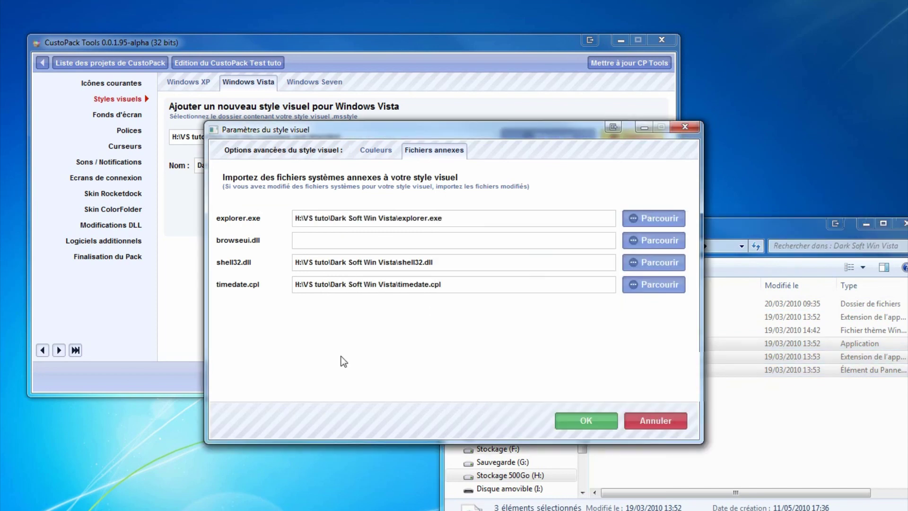
# - Confirm the style's parameters and add Dark Soft Rounded to the project's Windows Vista visual styles
pyautogui.click(587, 424)
pyautogui.click(372, 229)
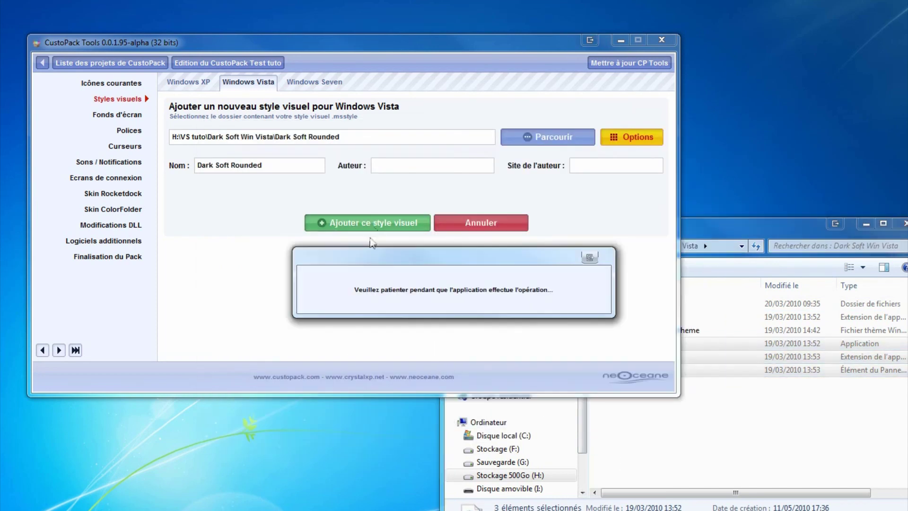